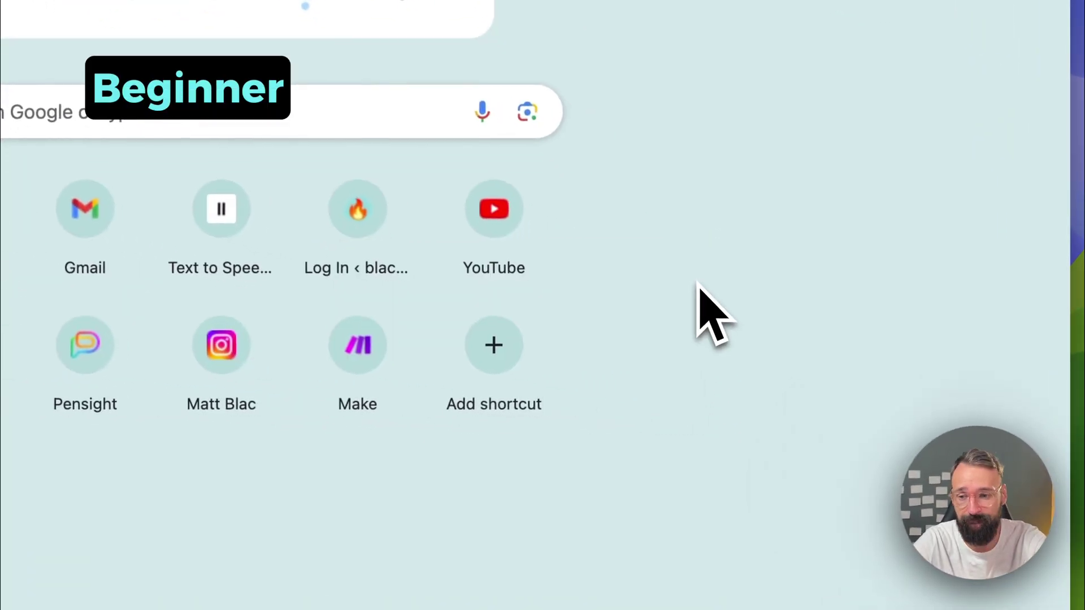
# Search Google for 'adobe firefly english' and open Firefly's Text to Image page.
pyautogui.click(3, 111)
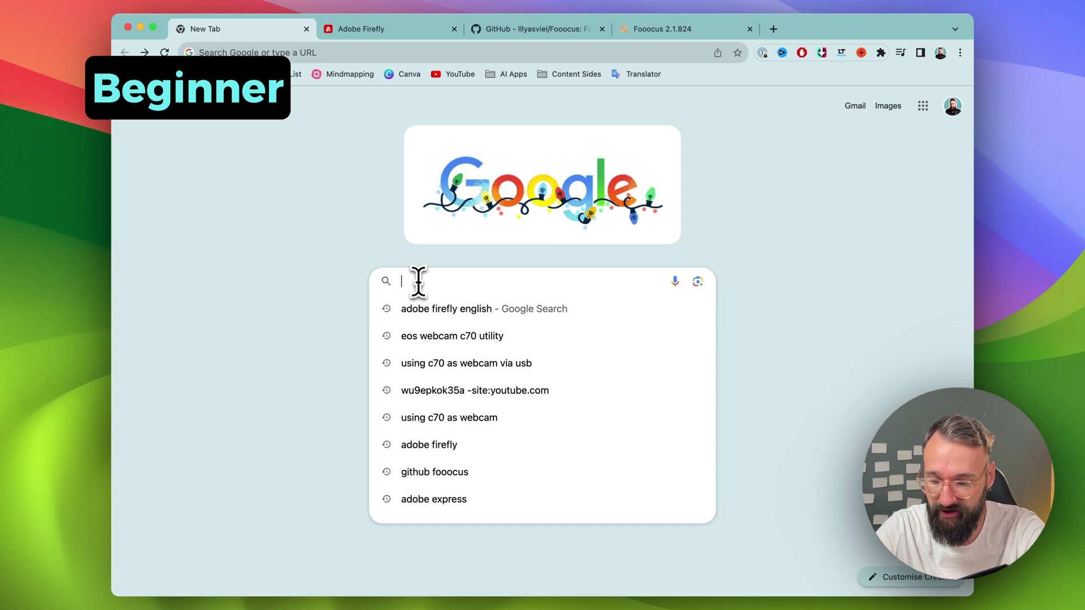
pyautogui.write('adobe')
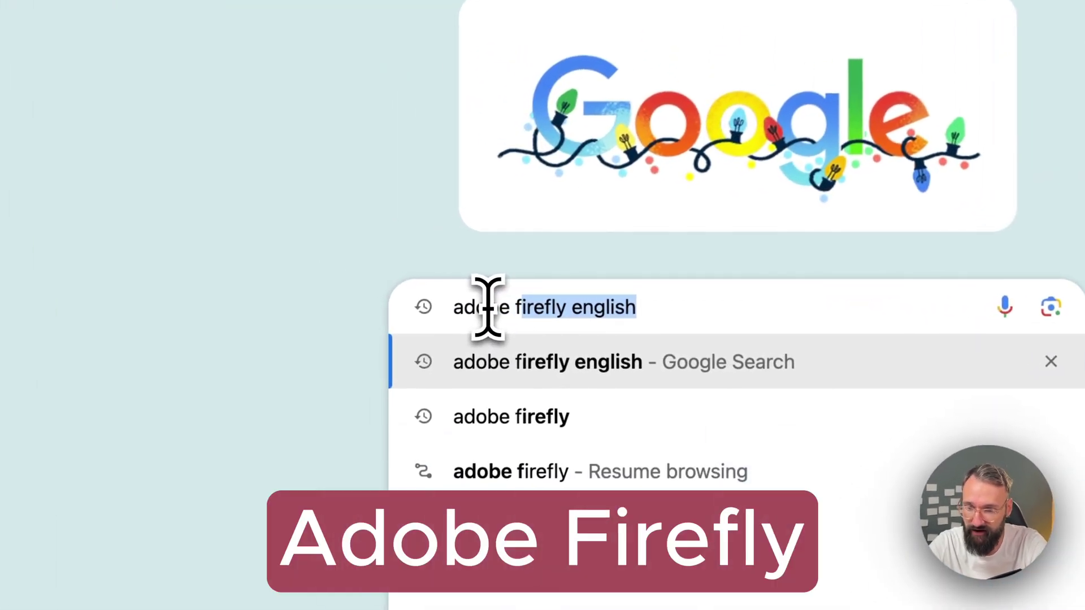
pyautogui.press('Return')
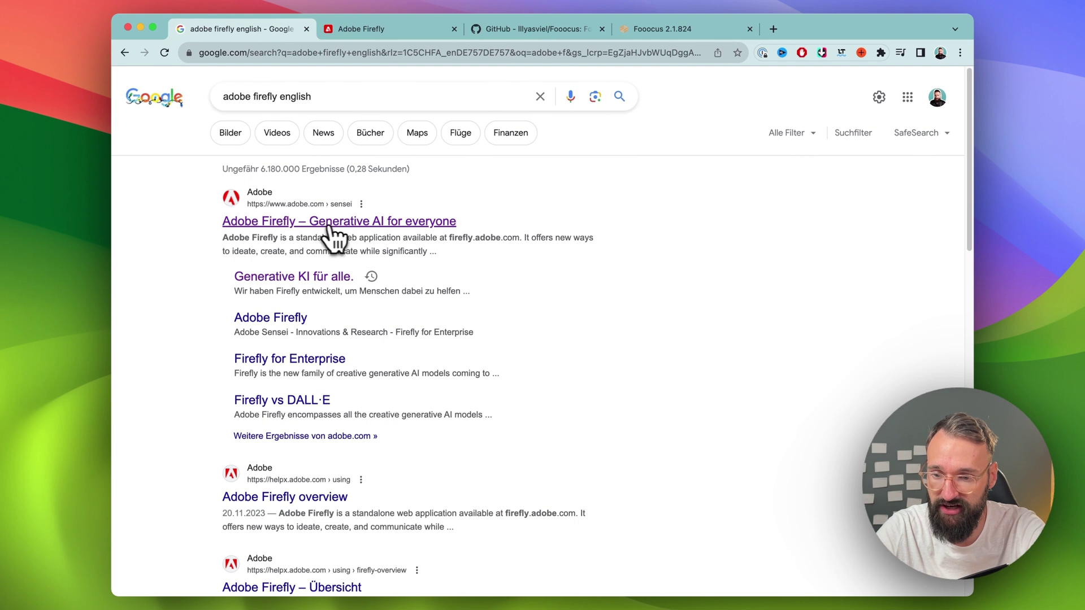
pyautogui.scroll(-10, 398, 232)
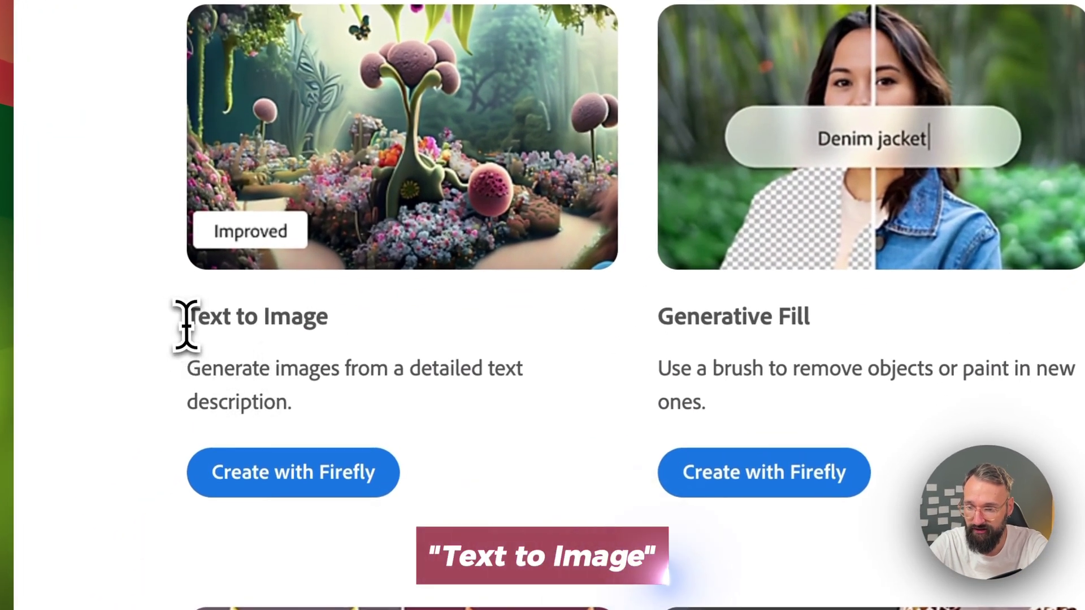
pyautogui.scroll(-3, 320, 475)
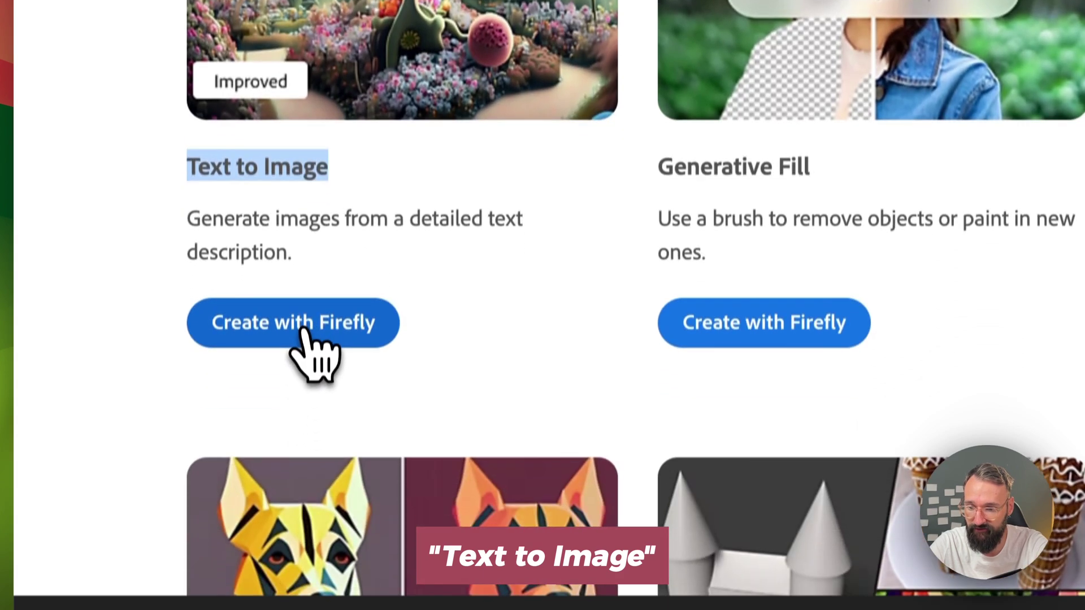
pyautogui.click(303, 313)
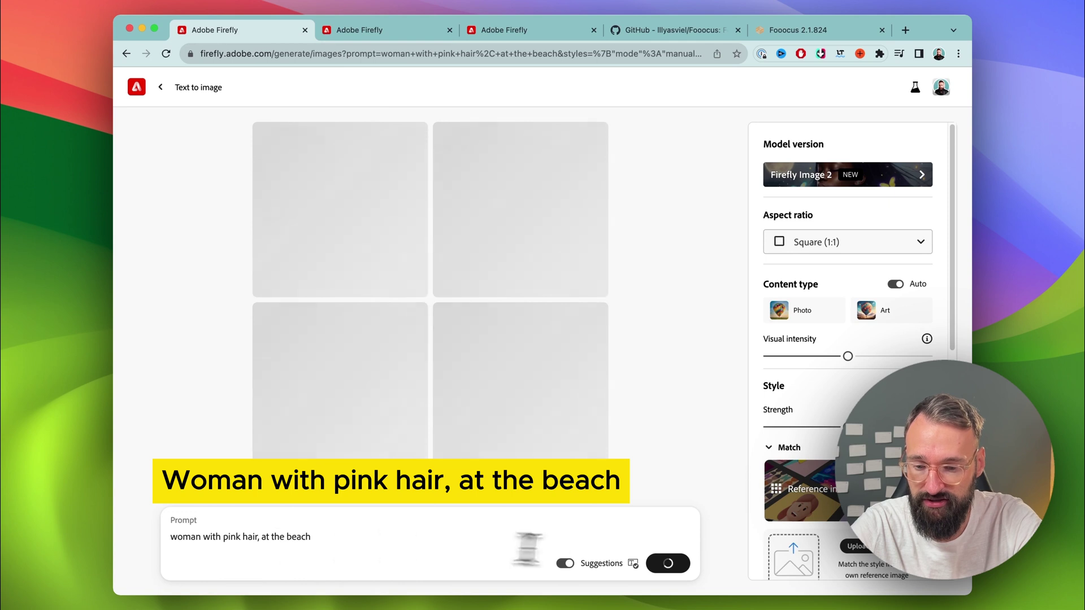
# Switch the Firefly content type to Photo, preview one image, and append ', bikini sexy' to the prompt.
pyautogui.click(817, 315)
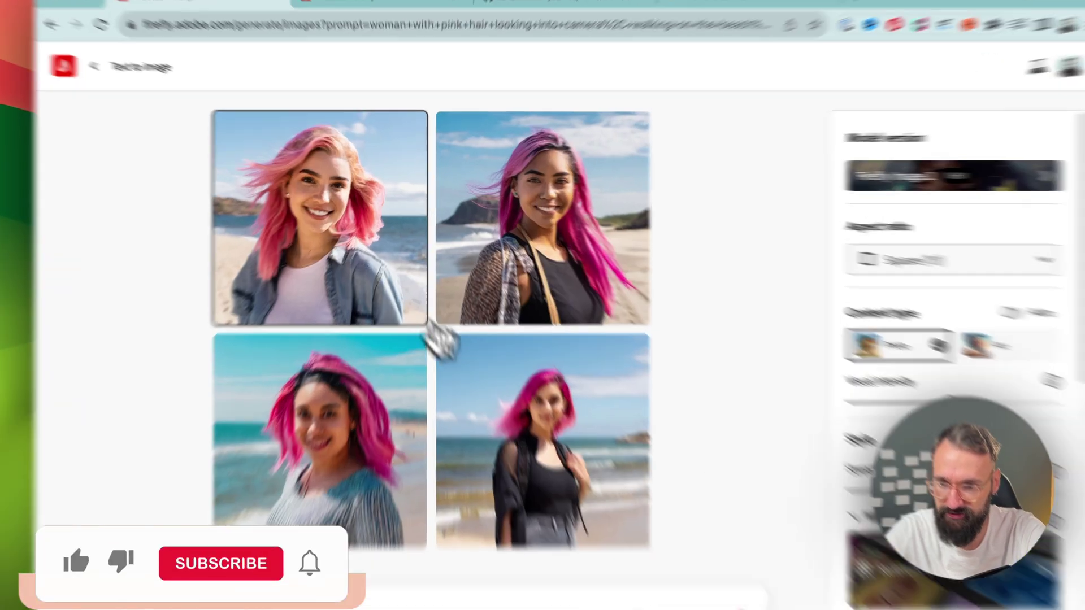
pyautogui.click(412, 282)
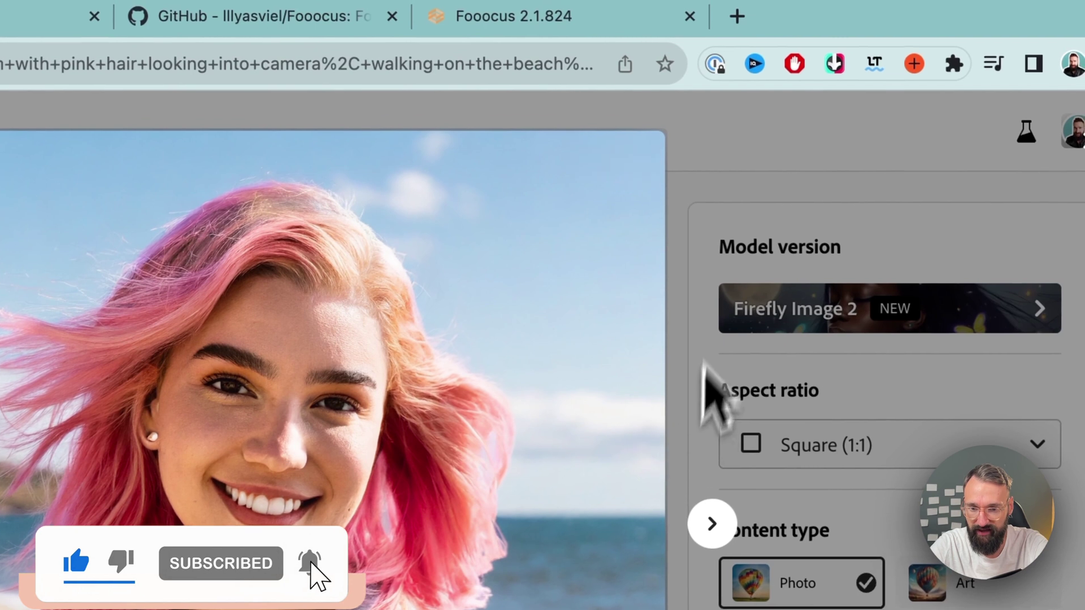
pyautogui.click(685, 218)
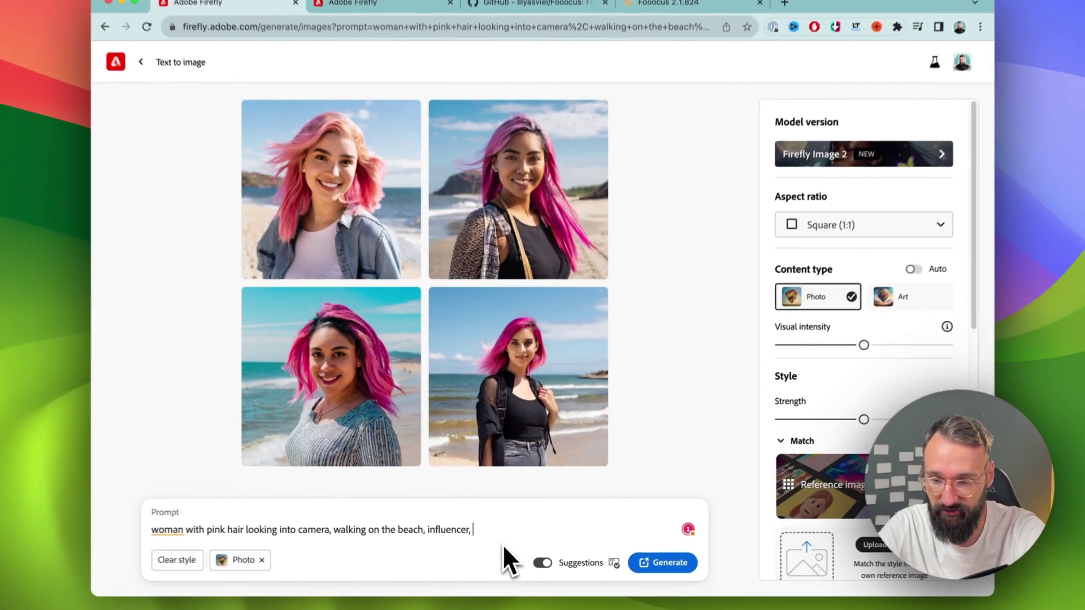
pyautogui.write(', bikini sexdy')
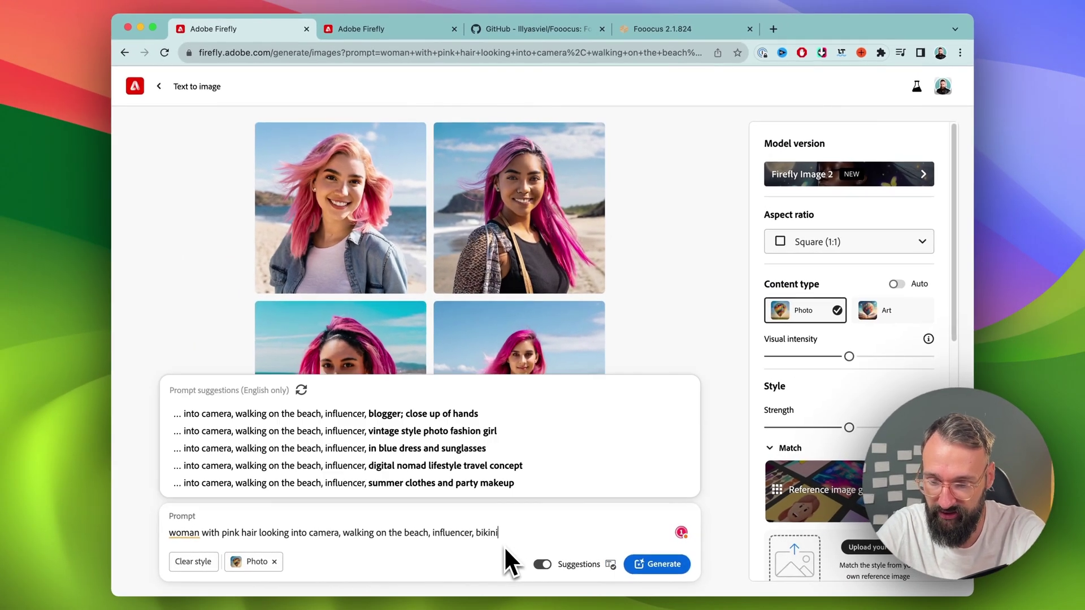
pyautogui.press('BackSpace')
pyautogui.press('BackSpace')
# Generate from the ', bikini sexy' prompt and select the resulting Can't load error text.
pyautogui.write('y')
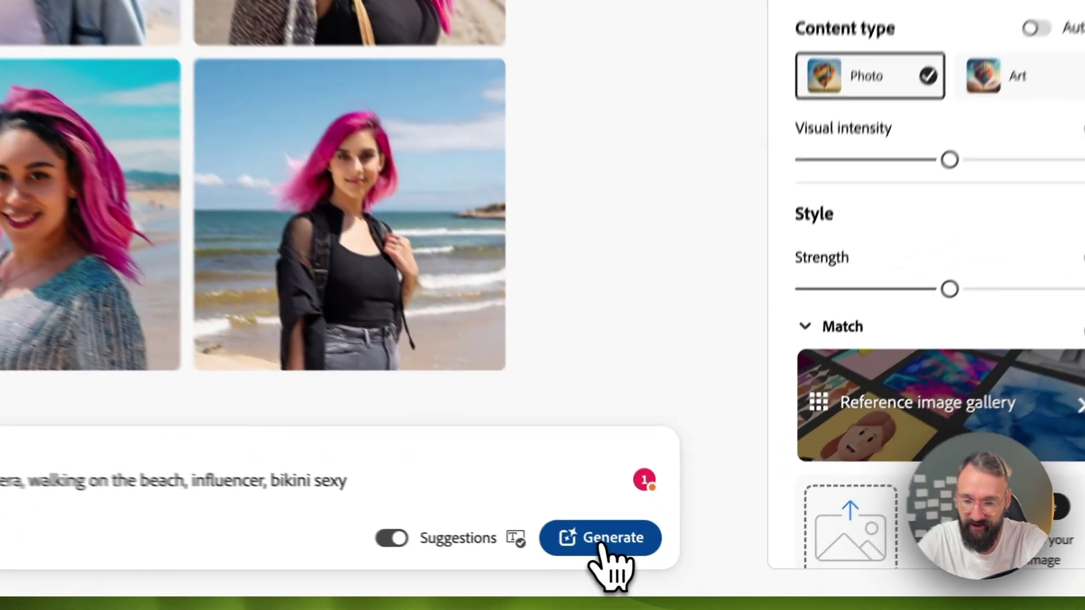
pyautogui.click(602, 546)
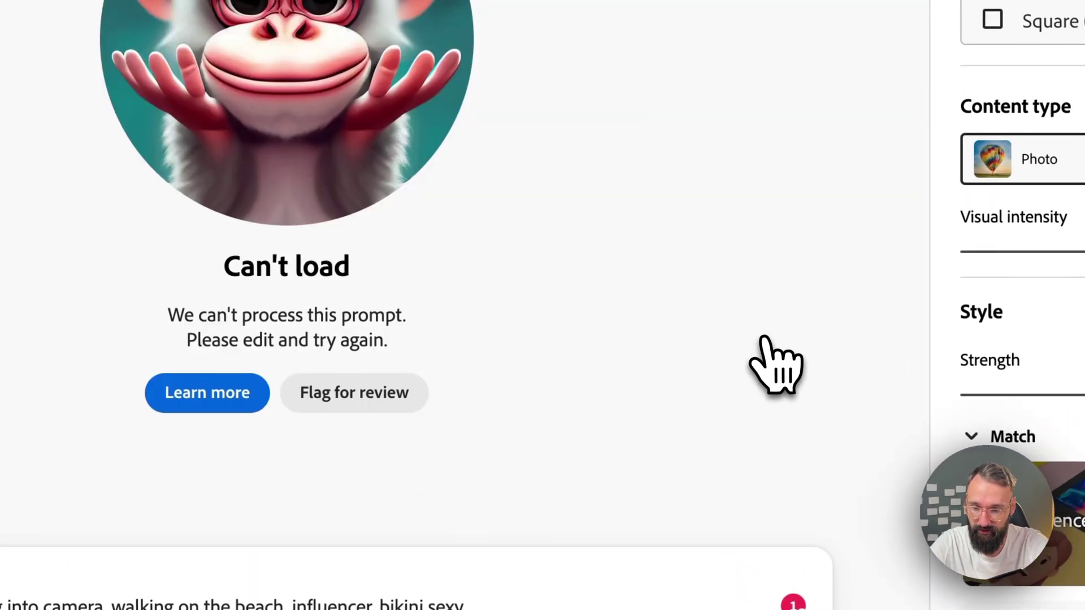
pyautogui.moveTo(170, 314); pyautogui.dragTo(351, 328)
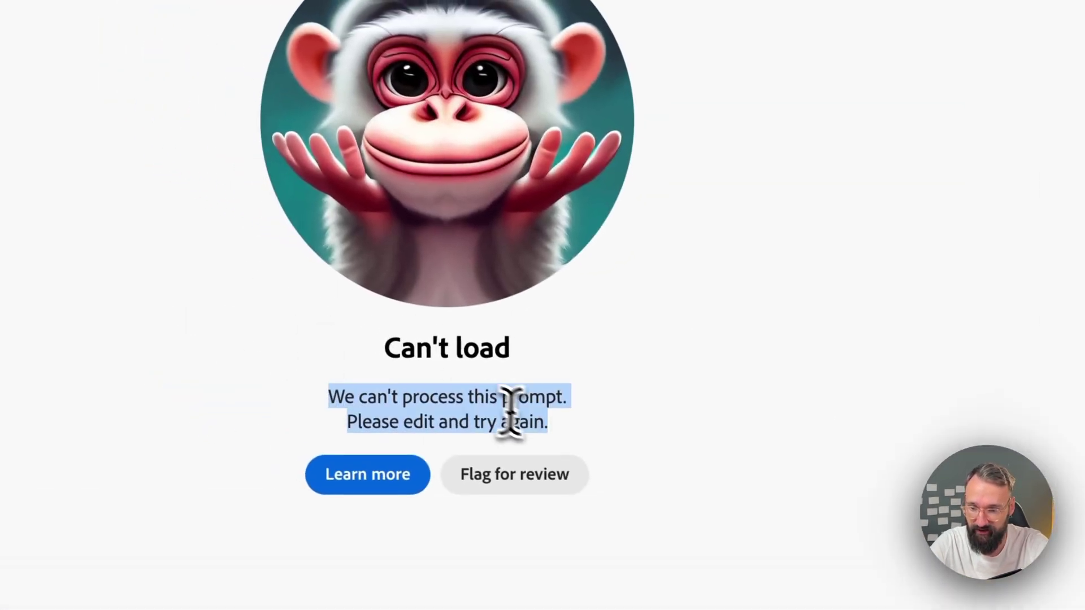
pyautogui.click(685, 430)
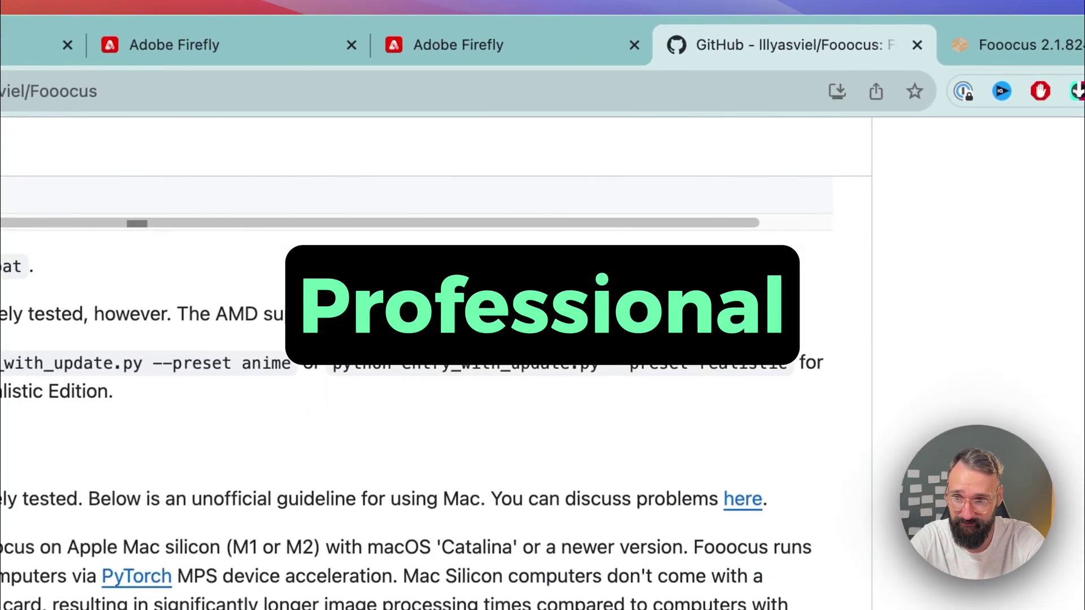
# Select the Fooocus repository URL and scroll the readme down to the Customization section.
pyautogui.moveTo(241, 96); pyautogui.dragTo(355, 93)
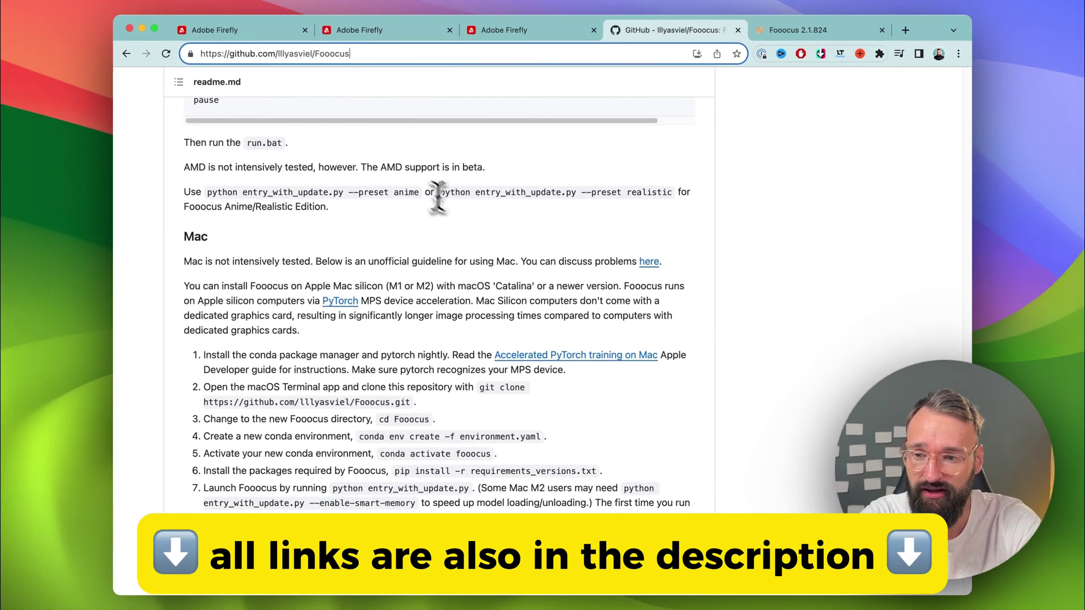
pyautogui.scroll(20, 431, 192)
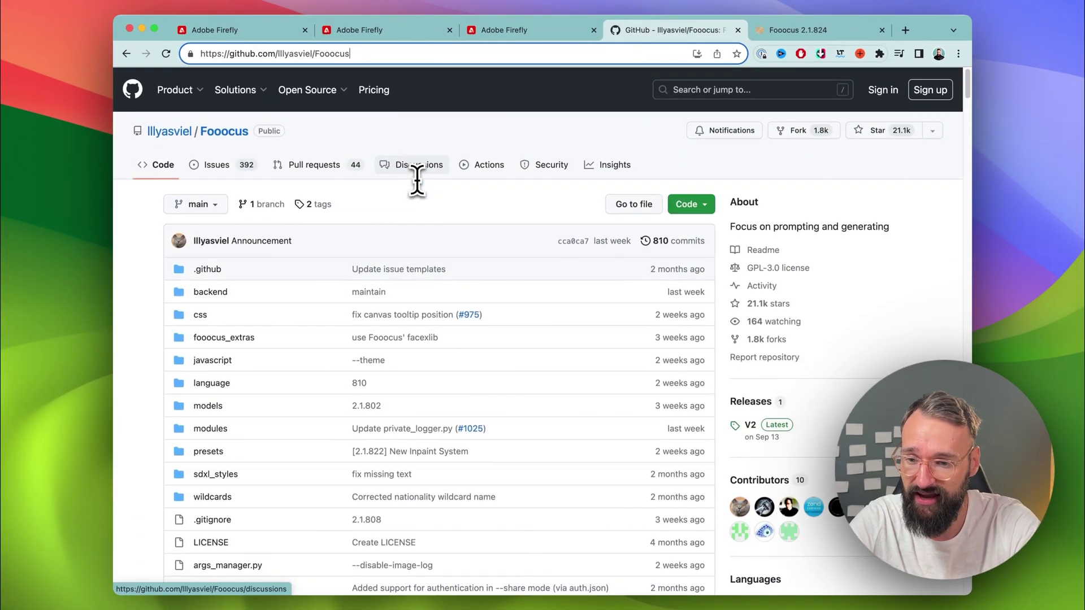
pyautogui.scroll(-15, 475, 254)
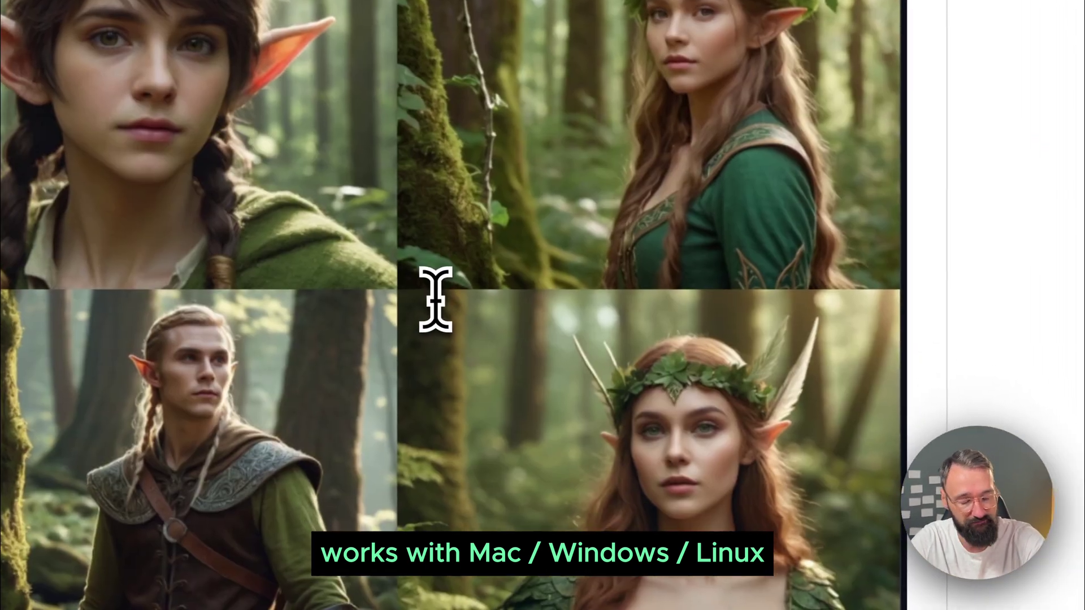
pyautogui.scroll(-10, 436, 299)
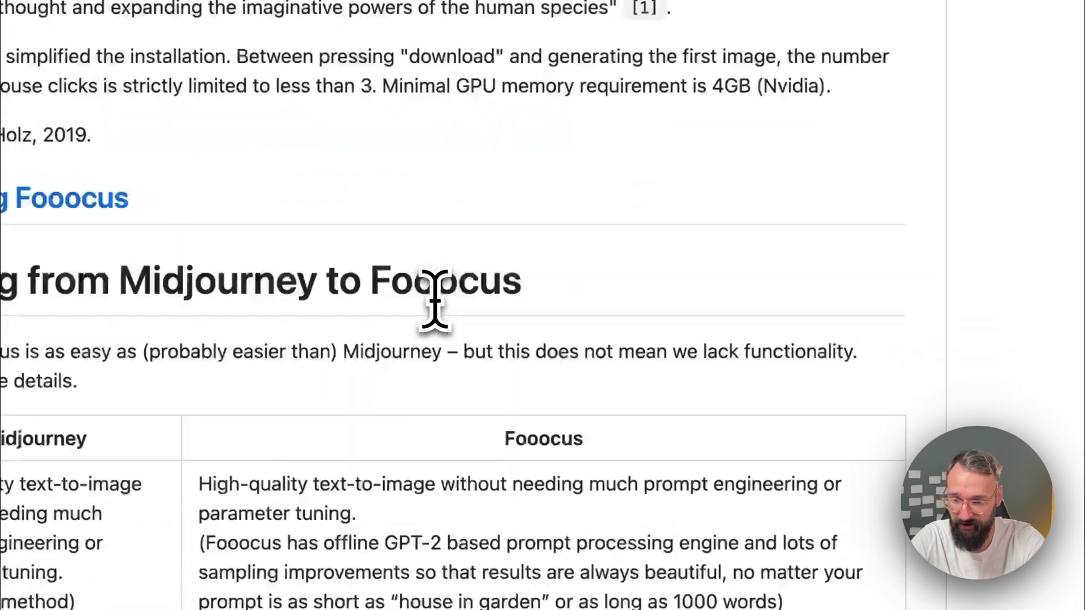
pyautogui.scroll(-15, 434, 300)
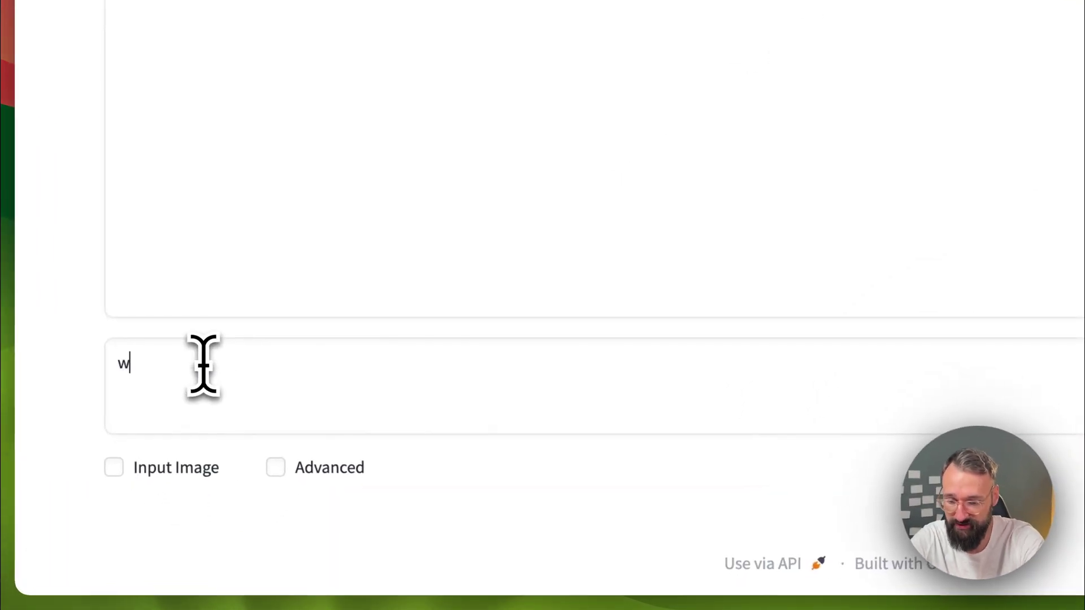
# Enter 'woman with pink hair, at the beach', enable Advanced, and review the selected styles.
pyautogui.write('oman with pink hair, at the beach')
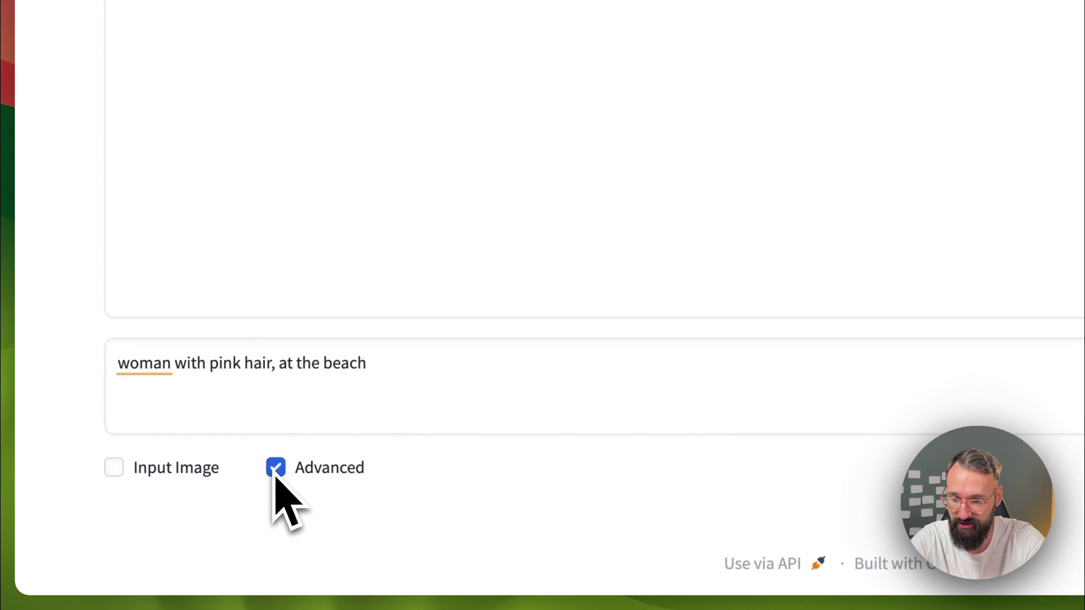
pyautogui.click(275, 468)
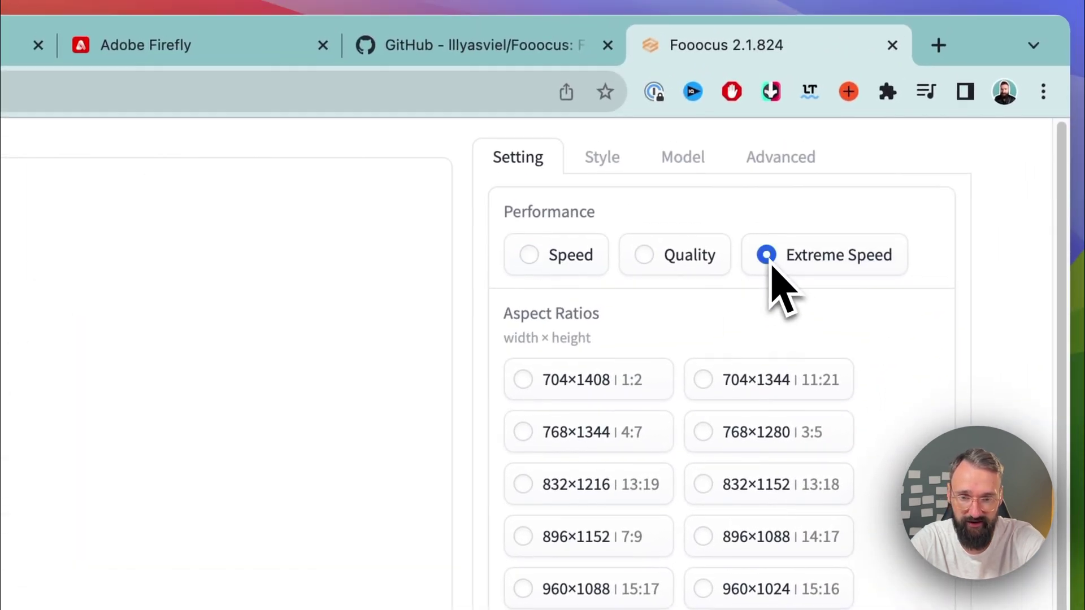
pyautogui.click(602, 169)
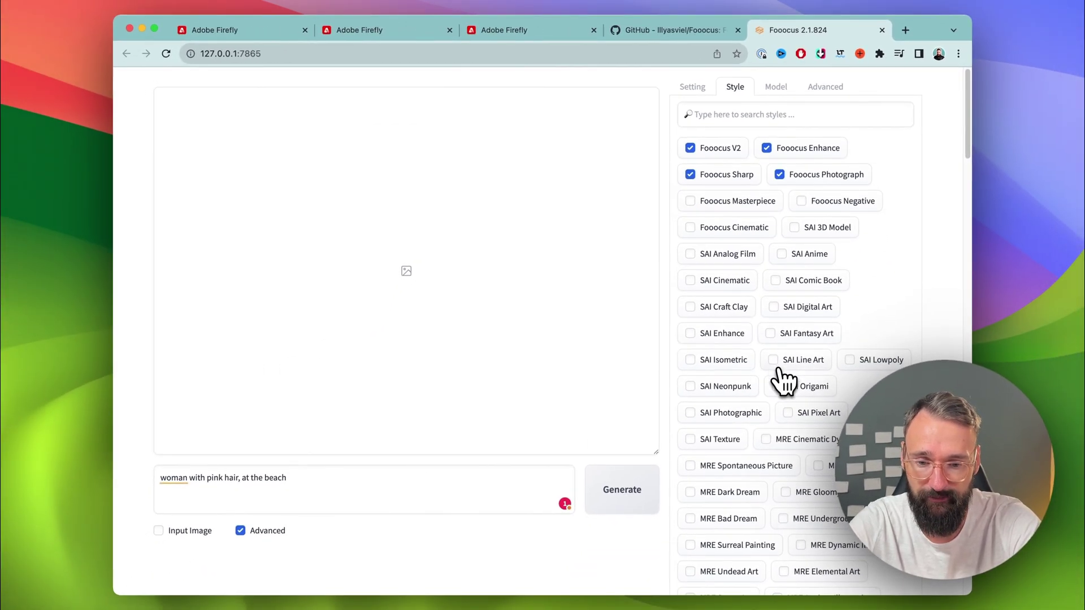
pyautogui.scroll(-5, 782, 382)
pyautogui.scroll(5, 743, 466)
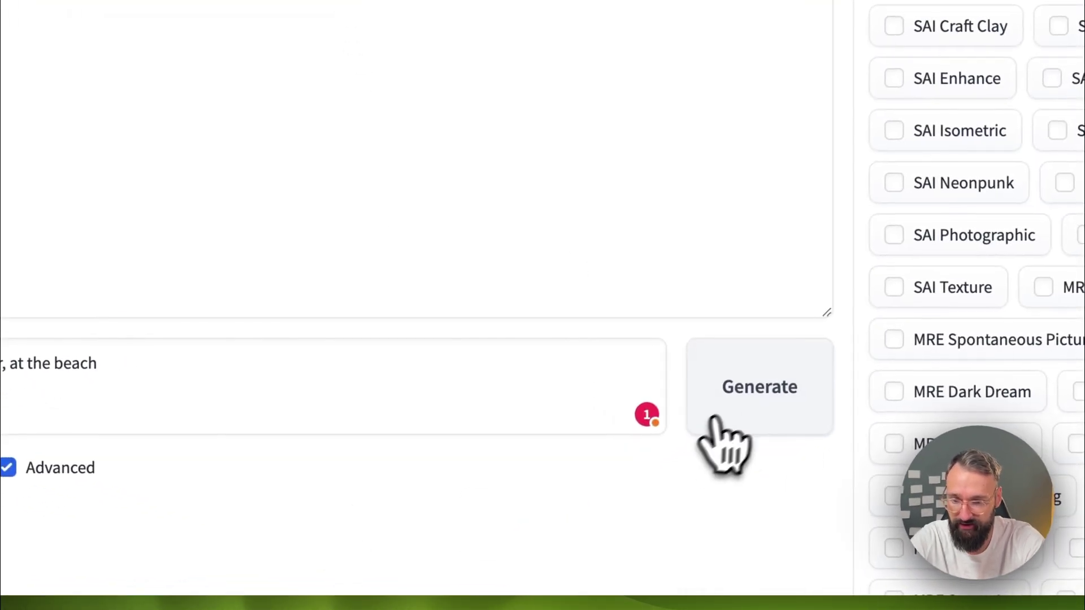
# Generate the pink-haired beach portrait, view it large, then reload Fooocus to a blank form.
pyautogui.click(737, 406)
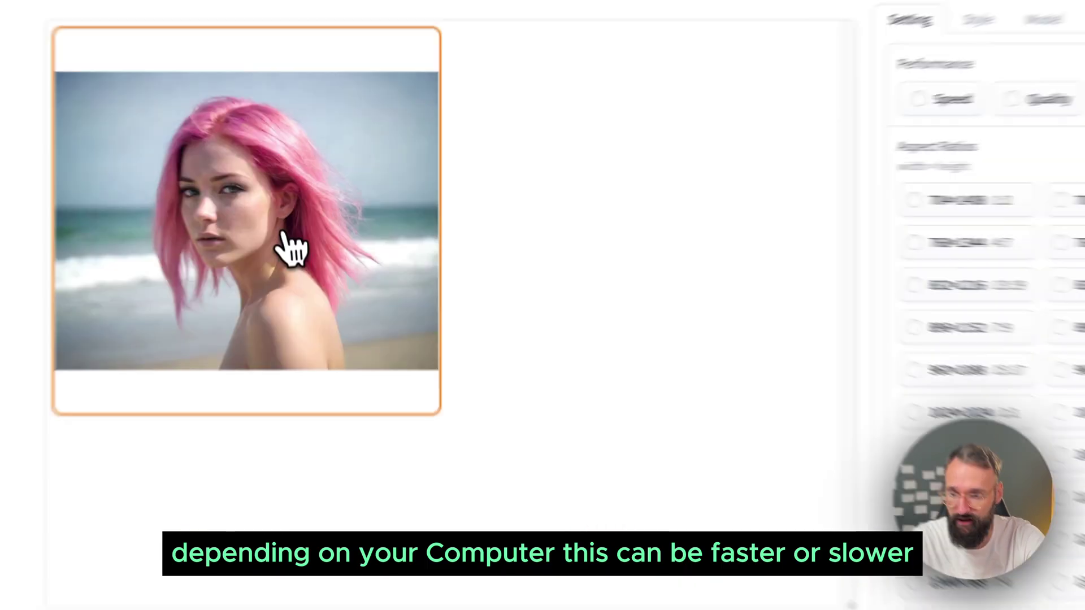
pyautogui.click(291, 248)
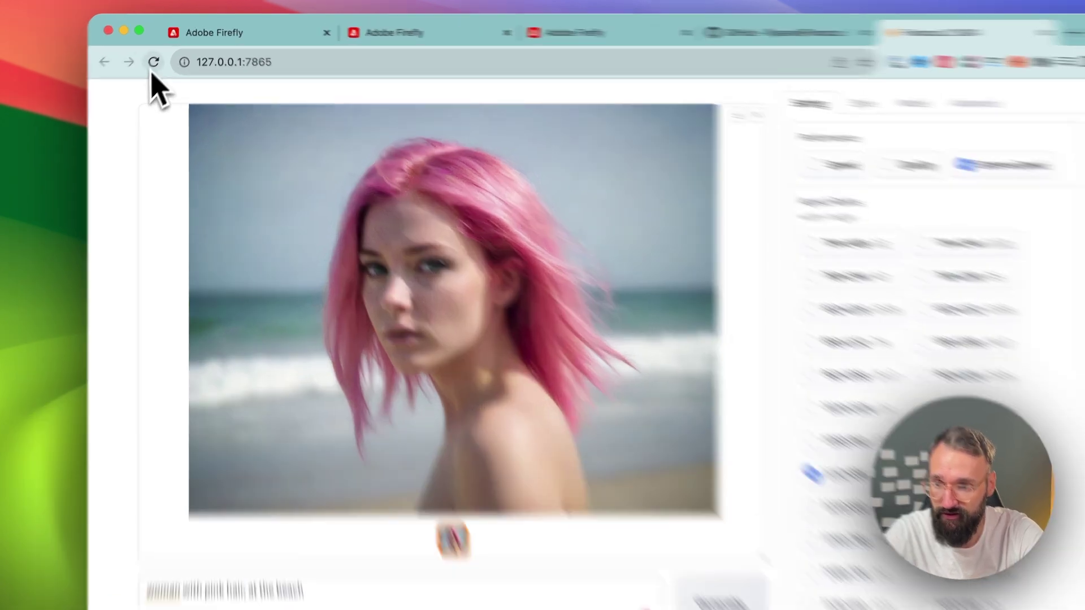
pyautogui.click(164, 52)
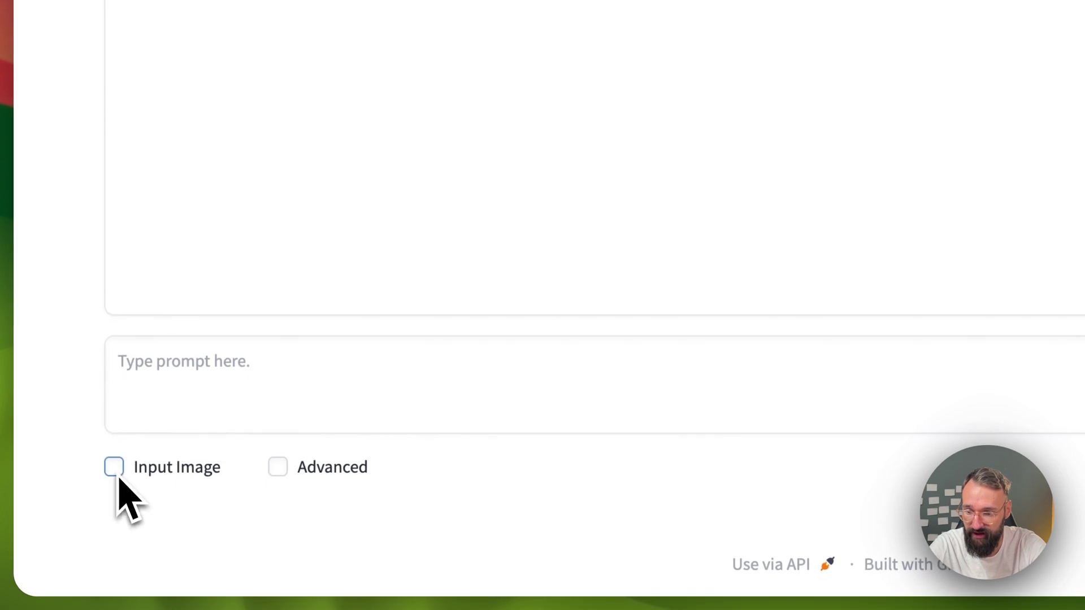
# Enable Input Image and switch to the Image Prompt tab.
pyautogui.click(114, 467)
pyautogui.scroll(-3, 120, 497)
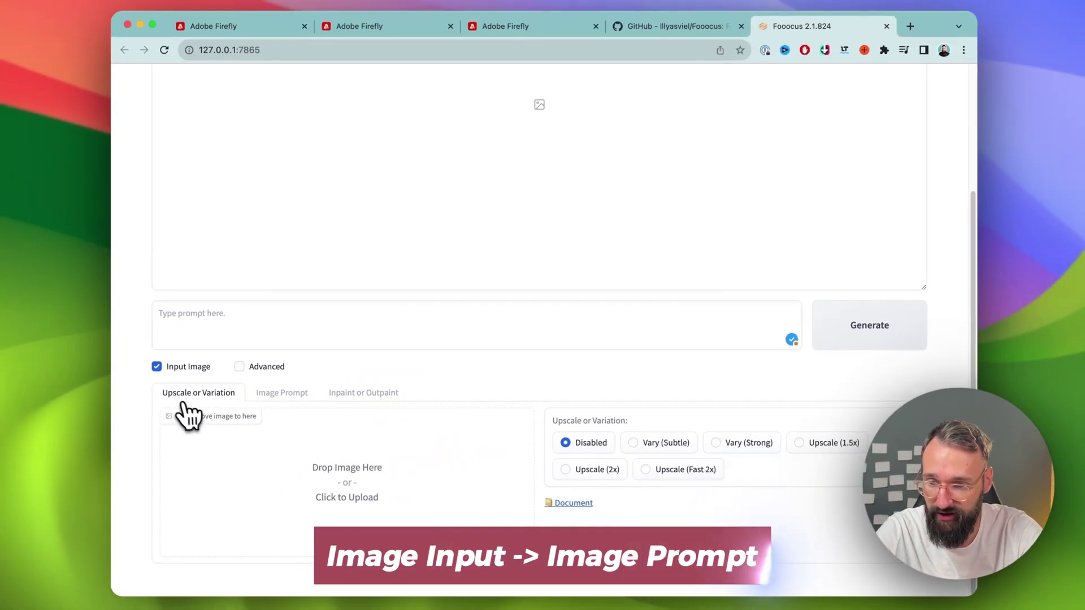
pyautogui.click(273, 400)
pyautogui.scroll(-4, 278, 412)
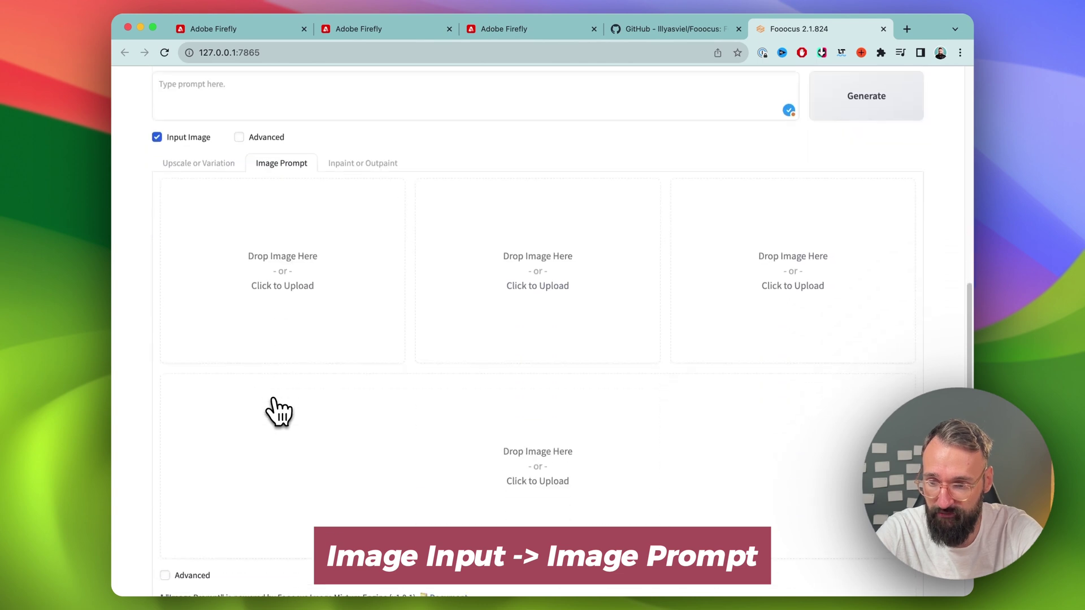
# Preview the portrait image.png and load it into the first Image Prompt slot.
pyautogui.click(283, 270)
pyautogui.click(339, 210)
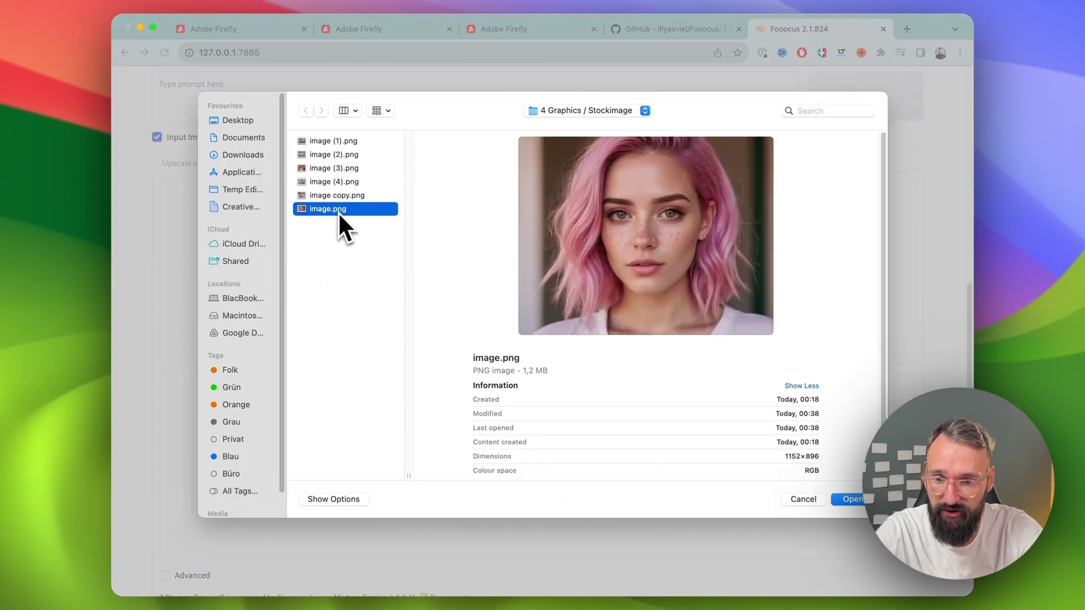
pyautogui.press('space')
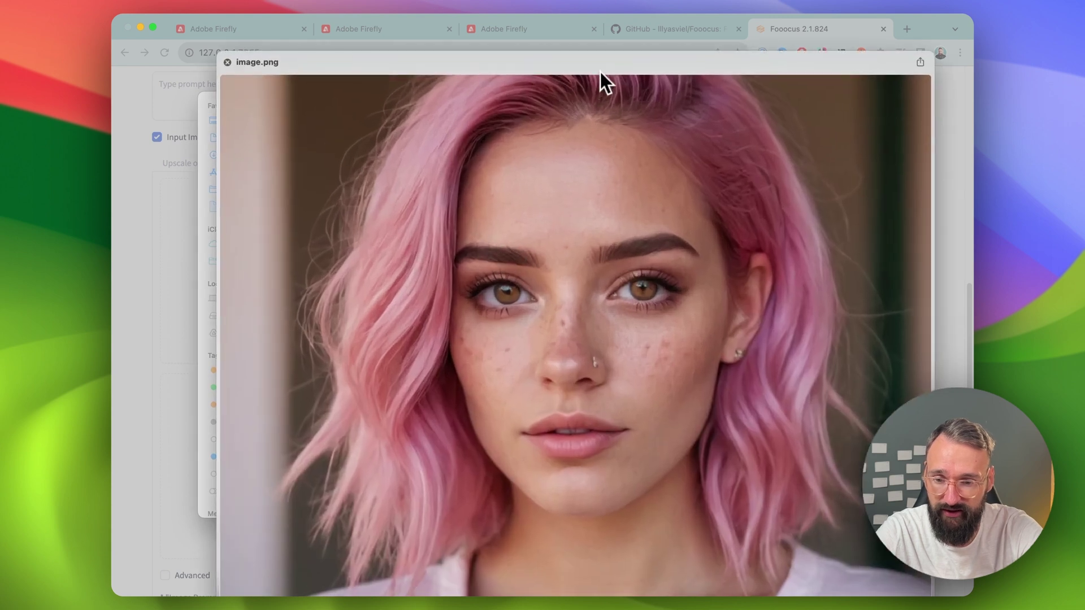
pyautogui.moveTo(601, 74); pyautogui.dragTo(582, 33)
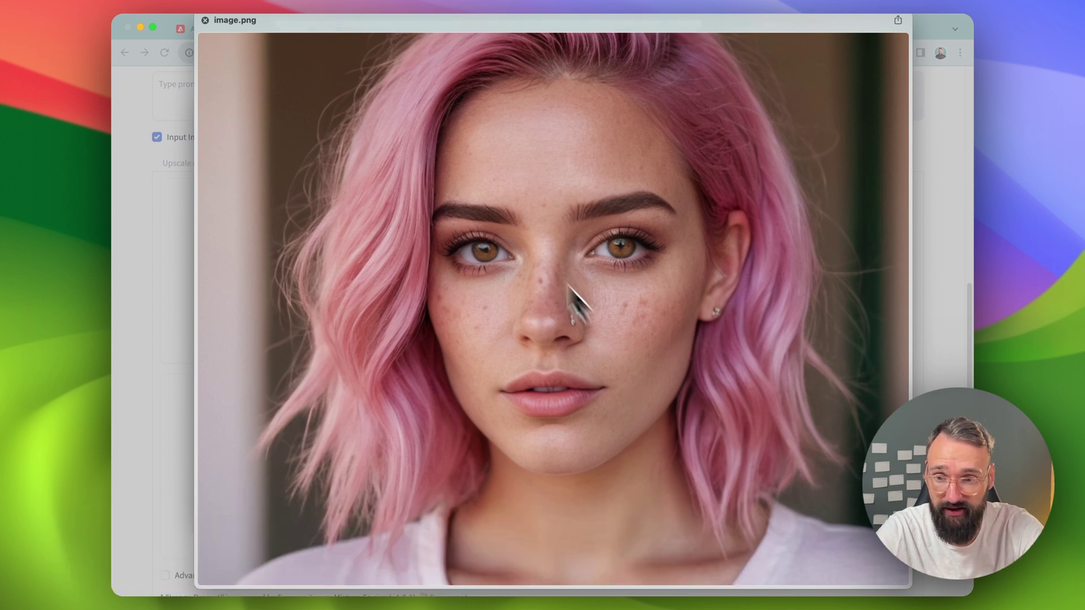
pyautogui.press('space')
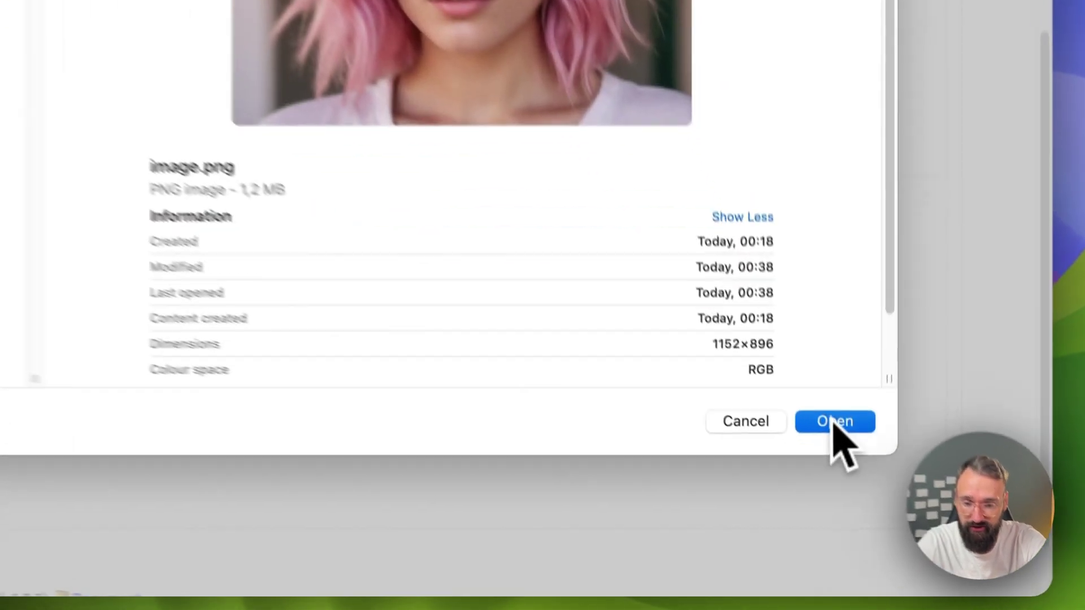
pyautogui.click(852, 500)
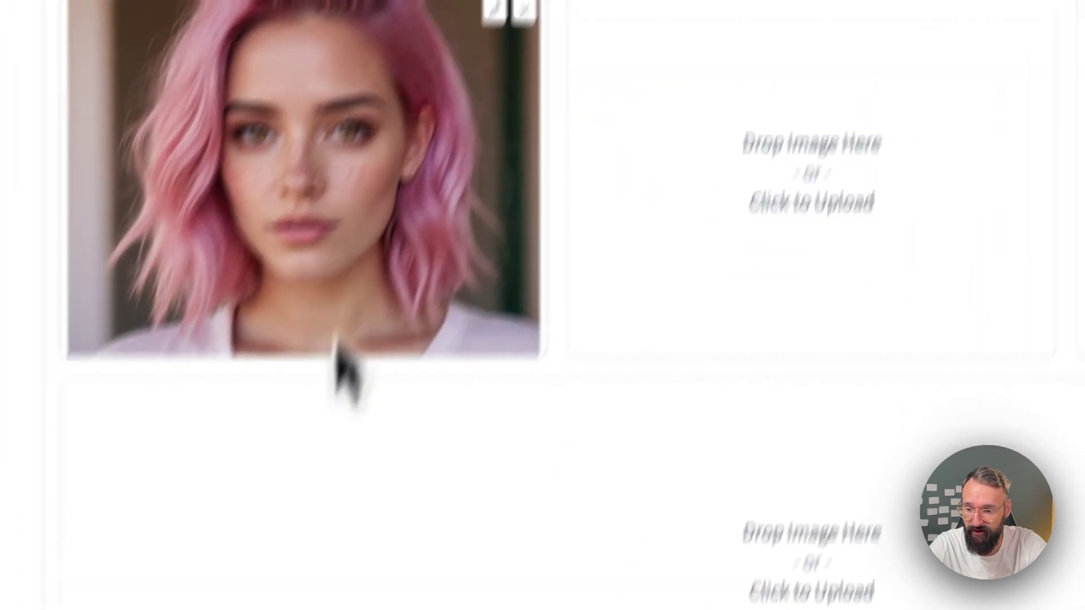
# Show image prompt advanced options and set the first image to FaceSwap, Stop At 0.9, Weight 0.75.
pyautogui.click(119, 469)
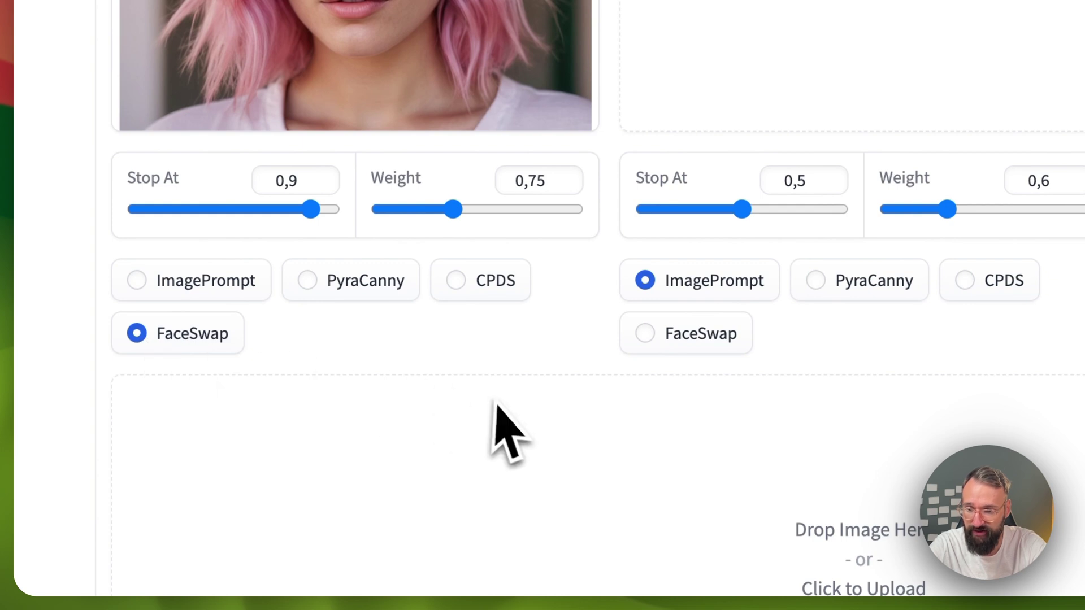
pyautogui.scroll(5, 484, 355)
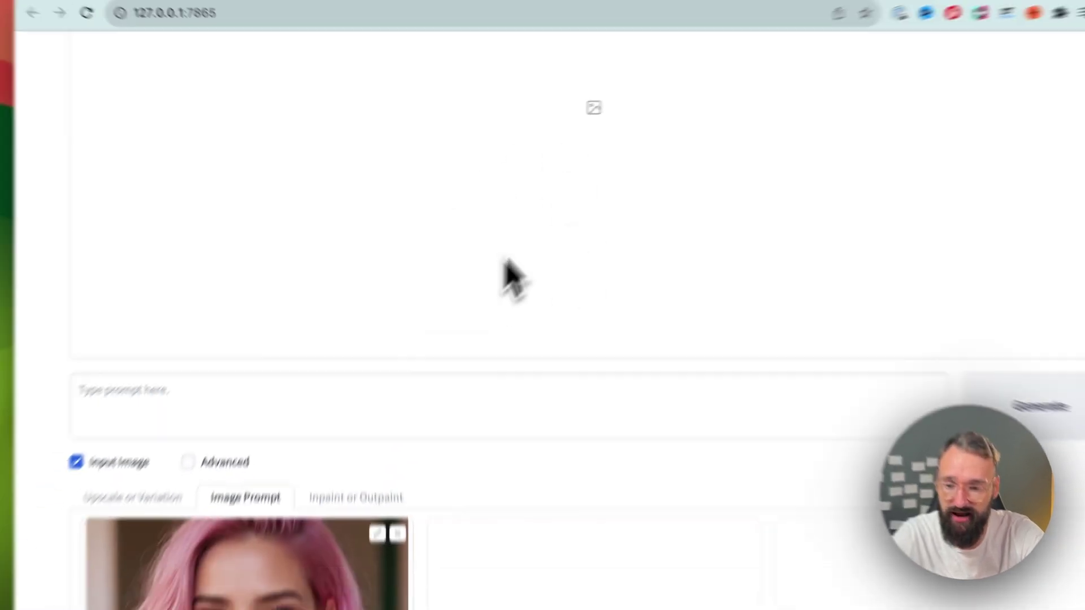
pyautogui.scroll(-3, 395, 310)
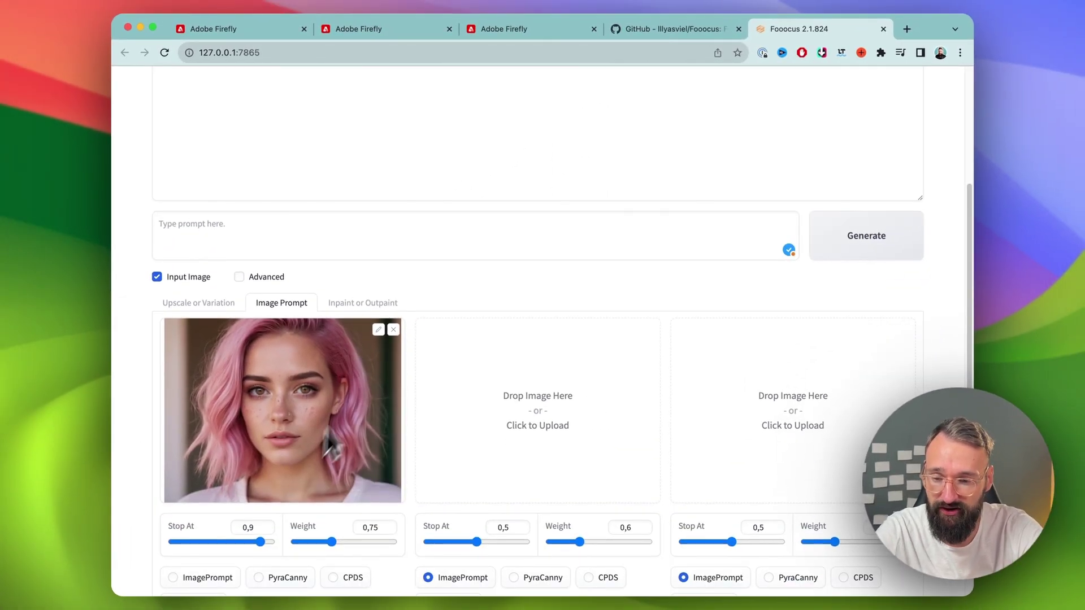
# Enter the prompt 'Woman doing yoga at the beach' and set performance to Extreme Speed.
pyautogui.click(243, 230)
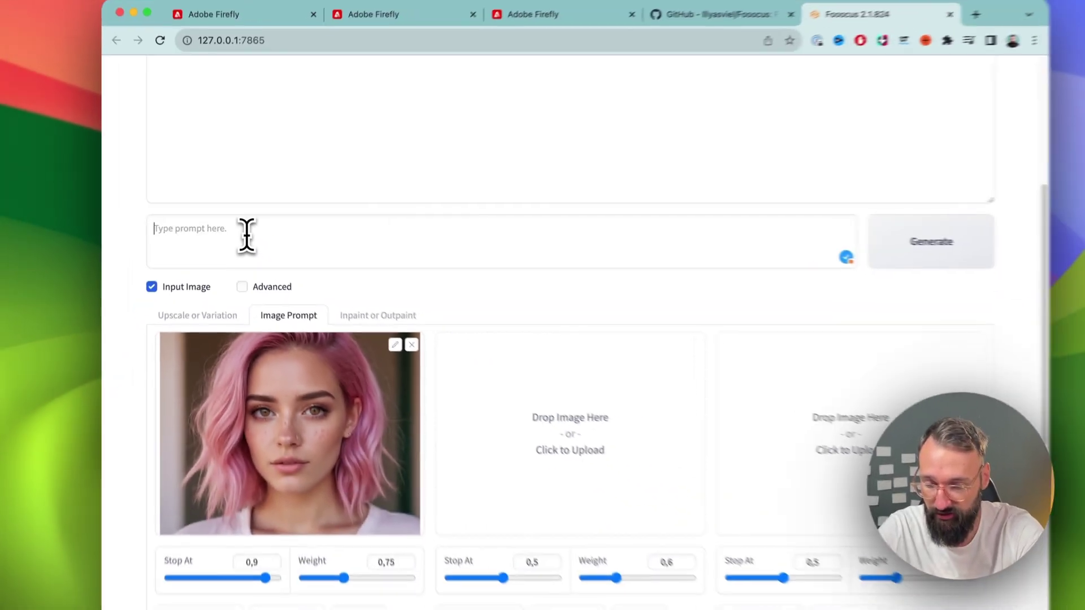
pyautogui.write('Womab')
pyautogui.press('BackSpace')
pyautogui.press('BackSpace')
pyautogui.write('n doin')
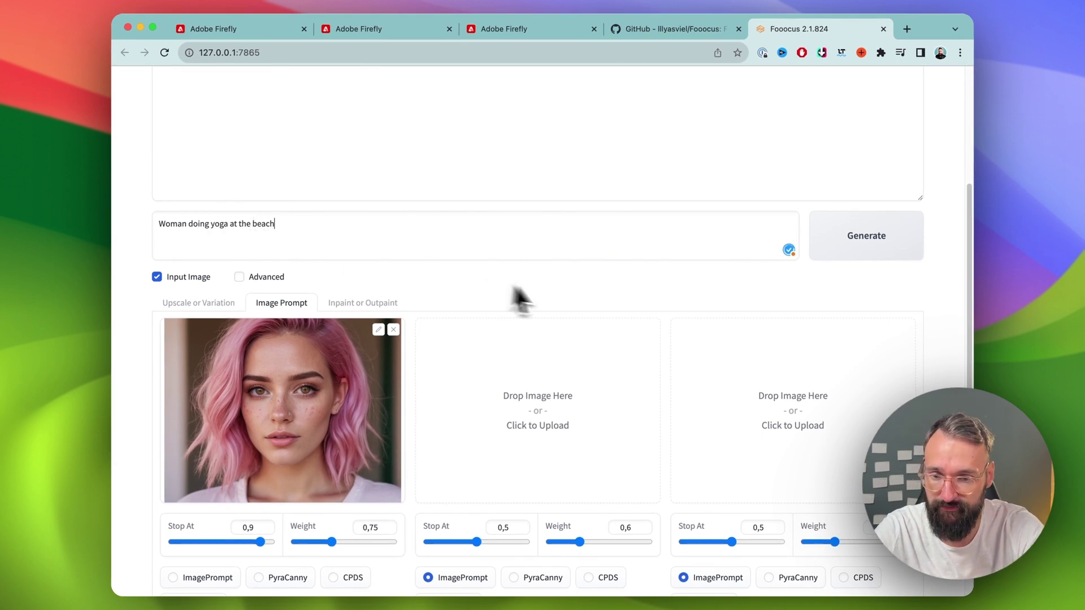
pyautogui.write('g yoga at the beach')
pyautogui.click(239, 276)
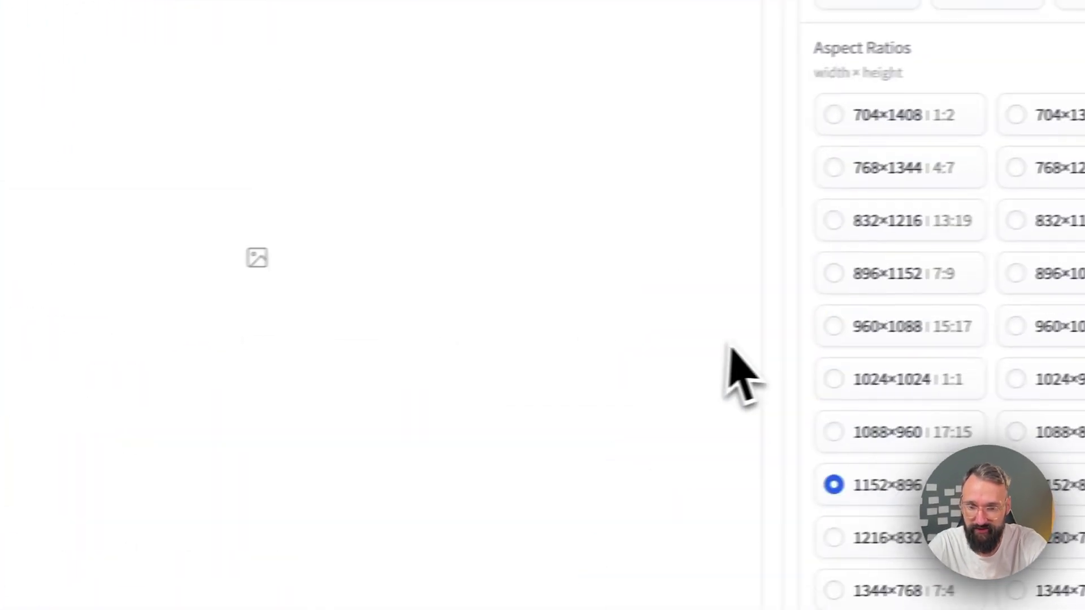
pyautogui.click(1074, 2)
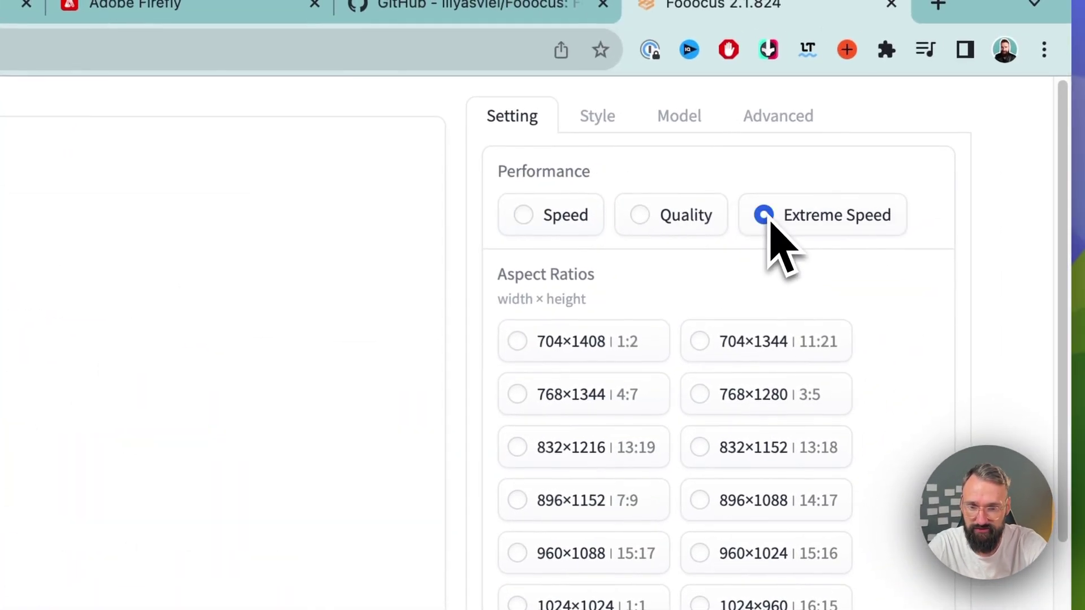
pyautogui.click(597, 116)
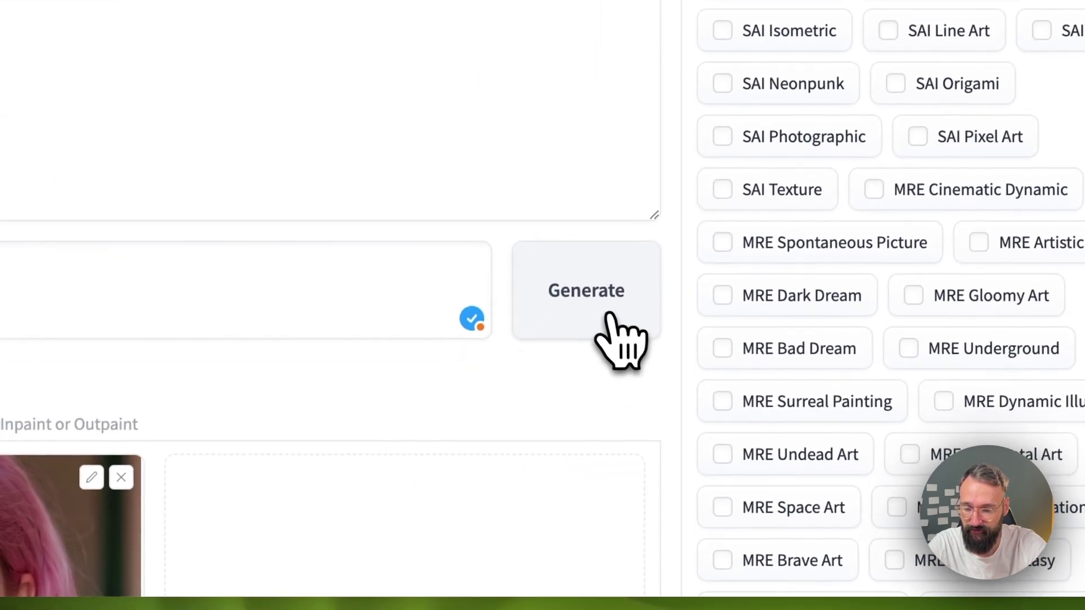
# Generate the face-swapped beach yoga image and open the finished result full size.
pyautogui.click(616, 333)
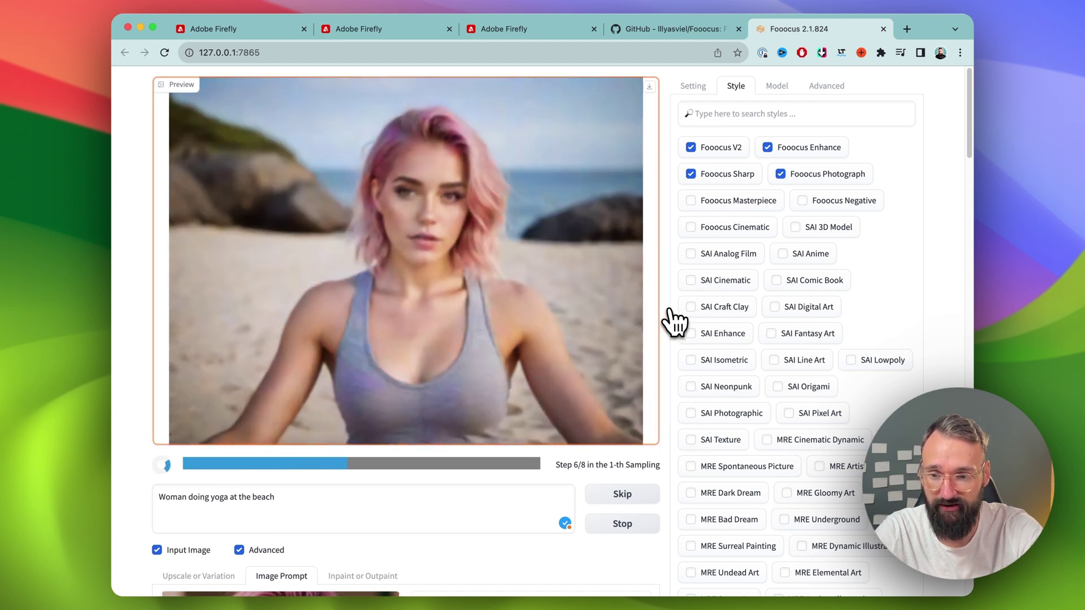
pyautogui.scroll(-3, 676, 322)
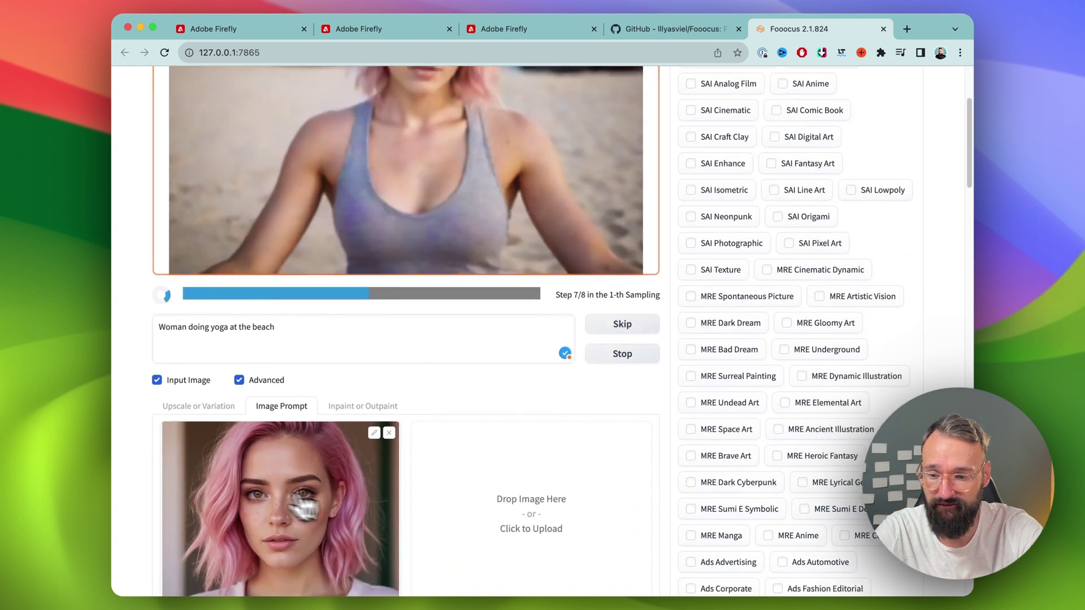
pyautogui.scroll(3, 465, 456)
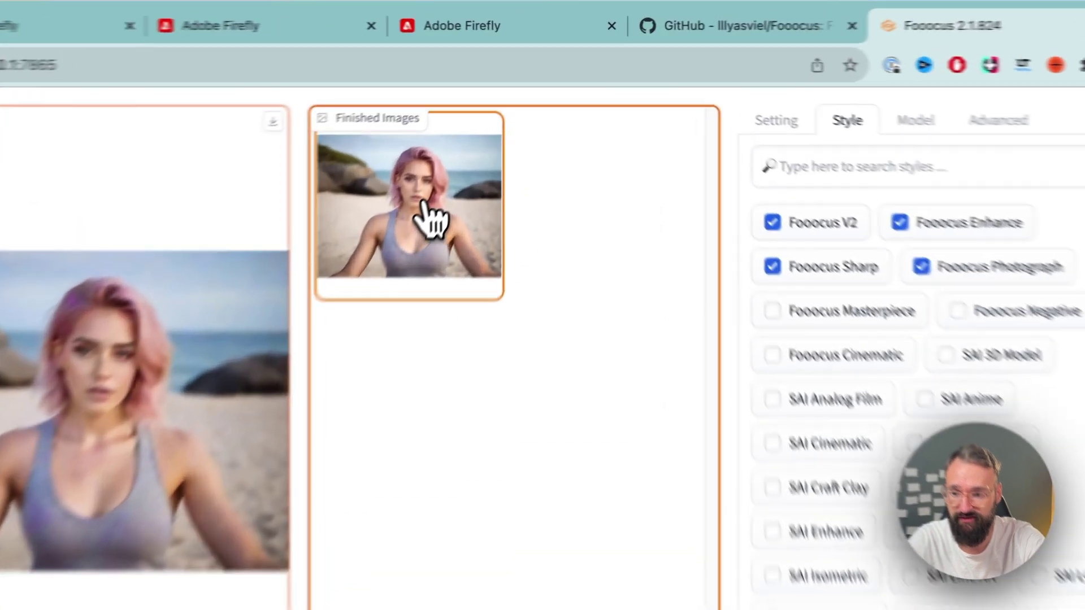
pyautogui.click(485, 149)
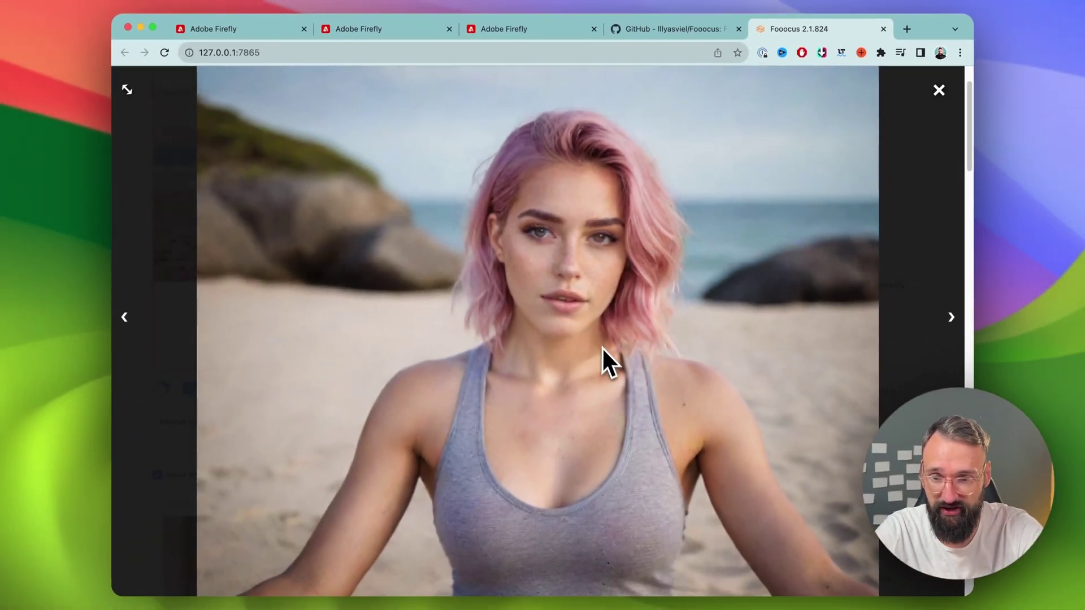
# Close the first image's full-size view and wait for the second beach yoga image.
pyautogui.click(600, 343)
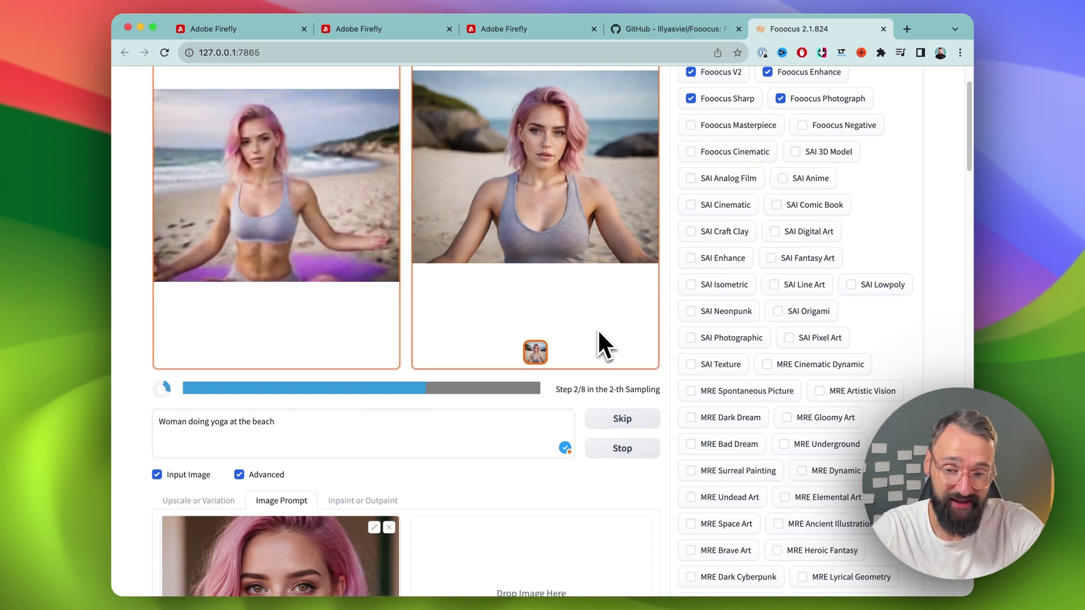
pyautogui.scroll(2, 599, 332)
pyautogui.scroll(2, 598, 329)
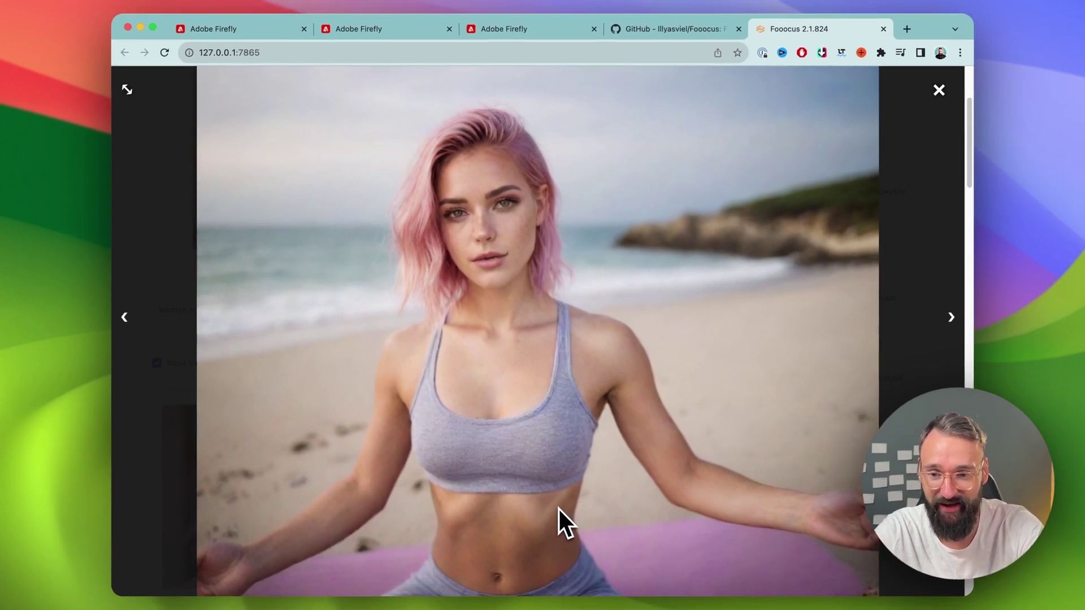
# Close the second image's full-size view and scroll through both results in the gallery.
pyautogui.click(558, 510)
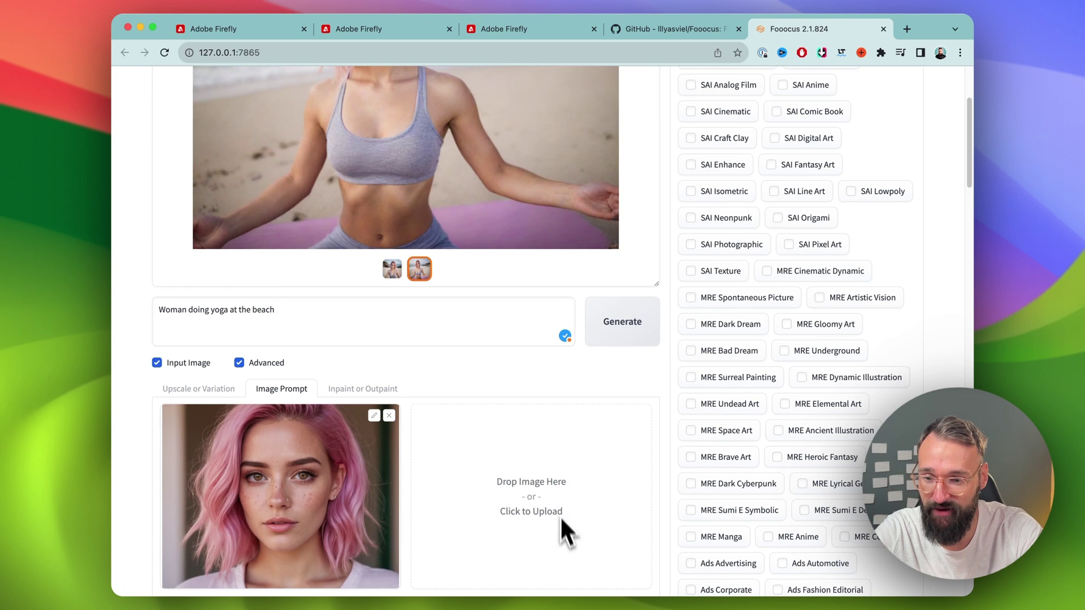
pyautogui.scroll(5, 562, 537)
pyautogui.scroll(-4, 464, 397)
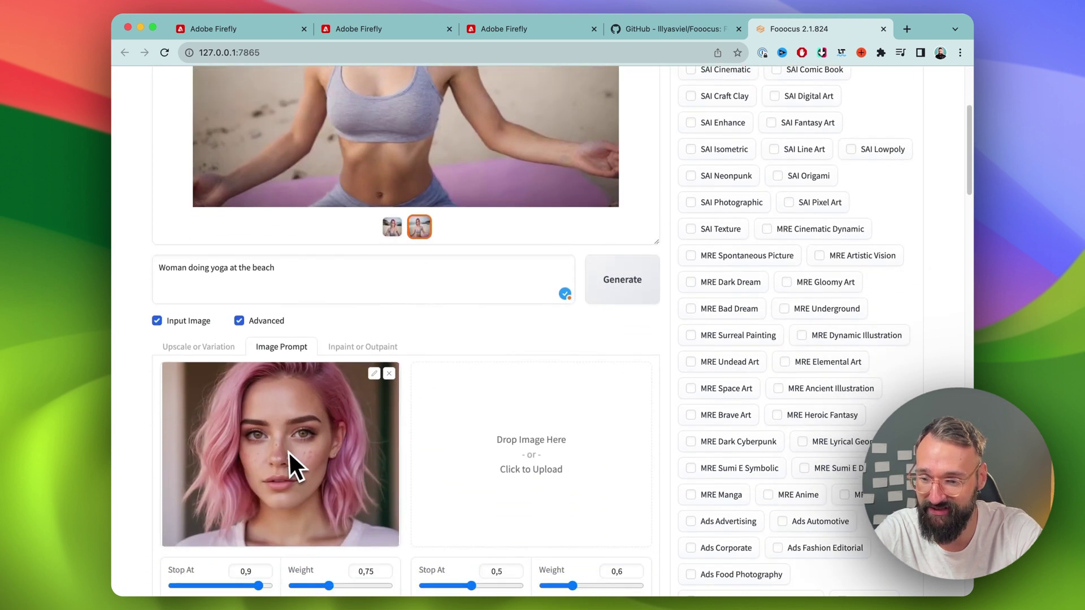
pyautogui.scroll(4, 294, 466)
pyautogui.scroll(-4, 370, 198)
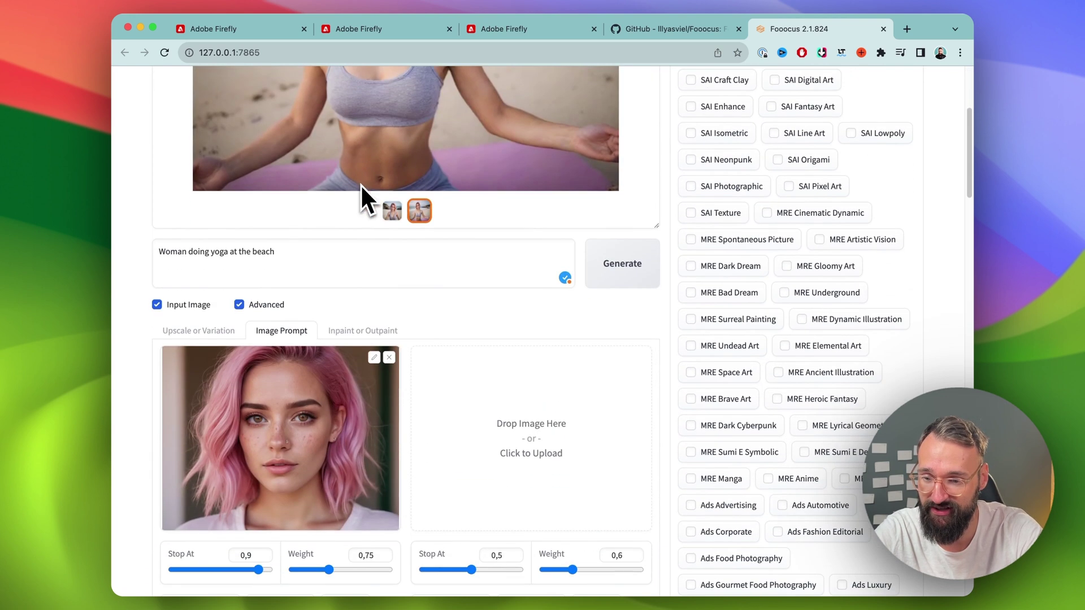
# Scroll the page to check image (1).png, the burgundy-top photo, in the Inpaint or Outpaint canvas.
pyautogui.scroll(4, 283, 428)
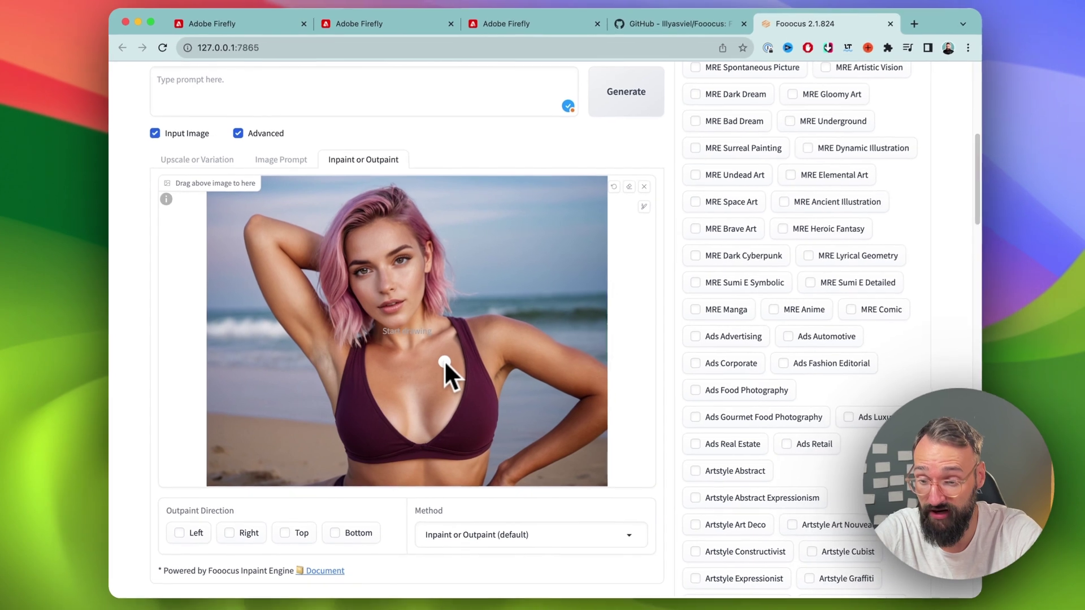
pyautogui.scroll(8, 452, 362)
pyautogui.scroll(-1, 462, 351)
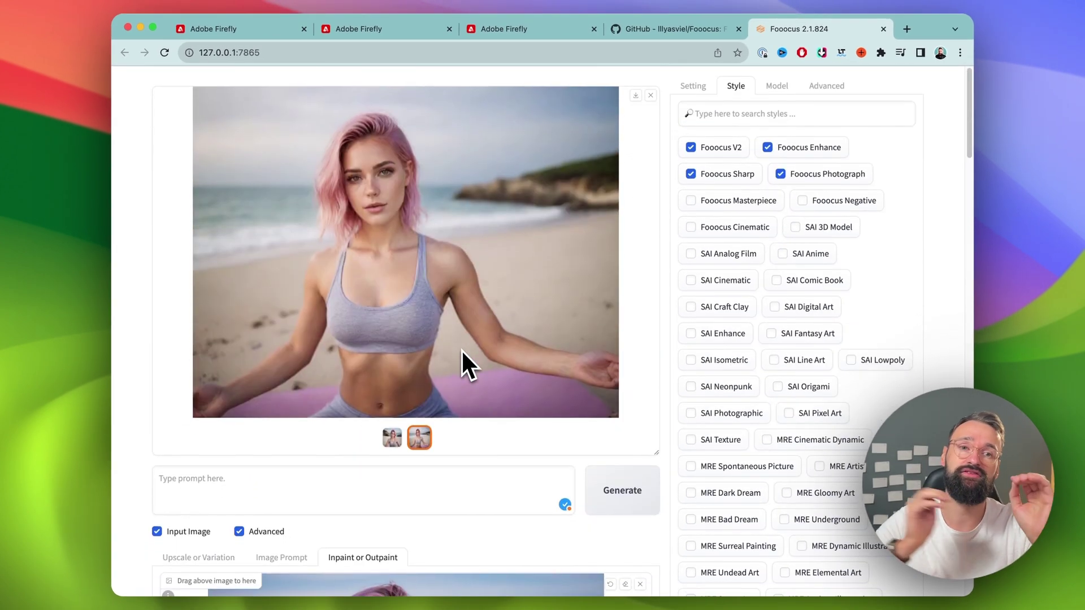